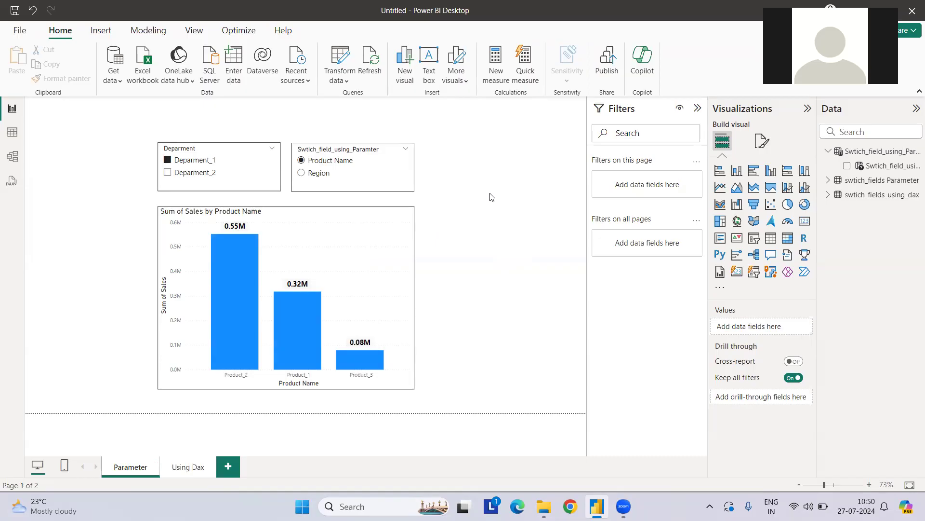
# Step: Flip the field-switch slicer between Region and Product Name to test the Sum of Sales chart
pyautogui.click(316, 176)
pyautogui.click(316, 174)
pyautogui.click(316, 175)
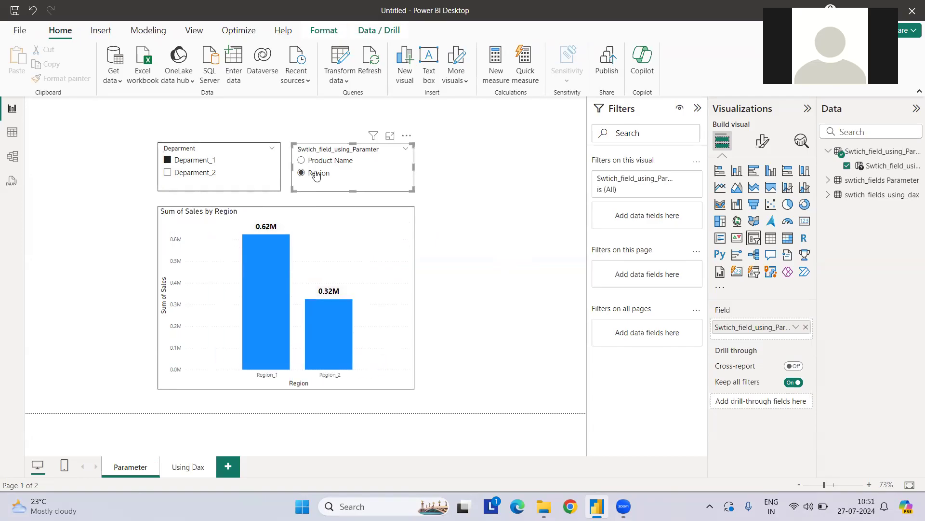
pyautogui.click(315, 161)
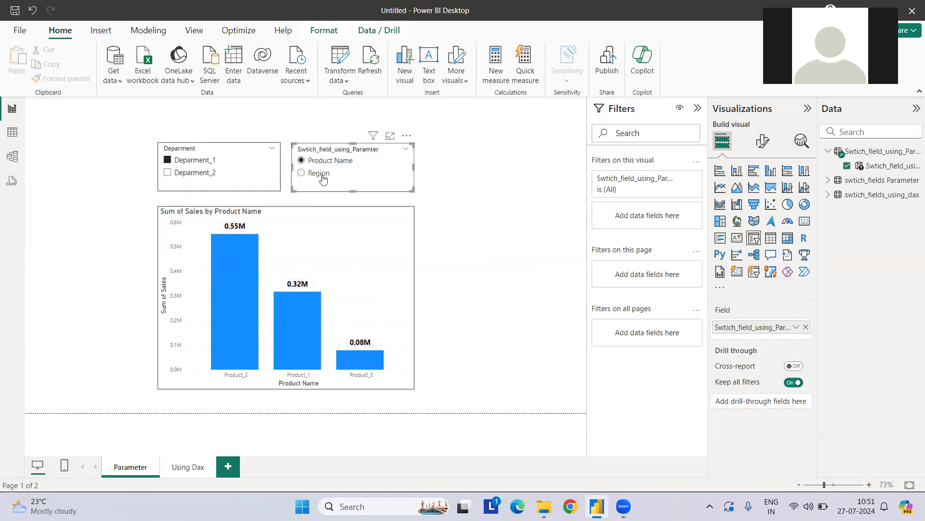
pyautogui.click(319, 174)
pyautogui.click(328, 162)
pyautogui.click(320, 174)
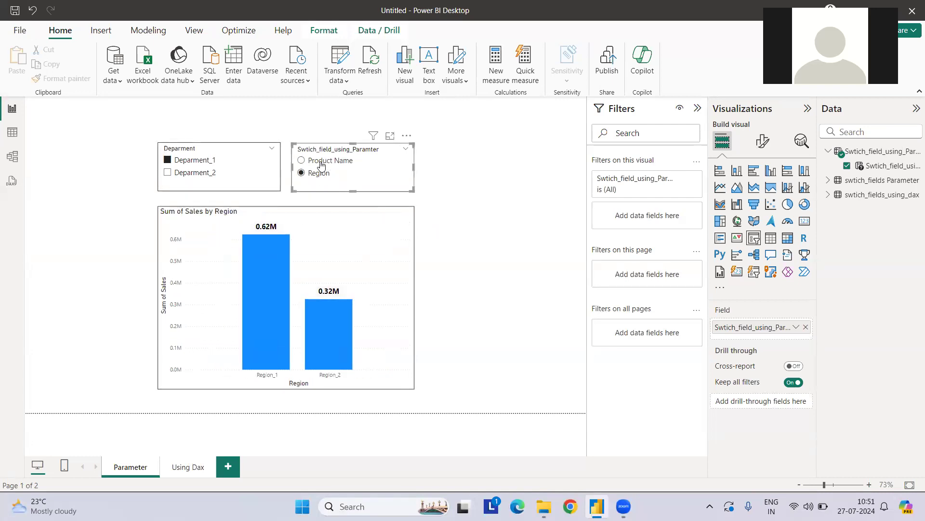
pyautogui.click(322, 164)
pyautogui.click(521, 161)
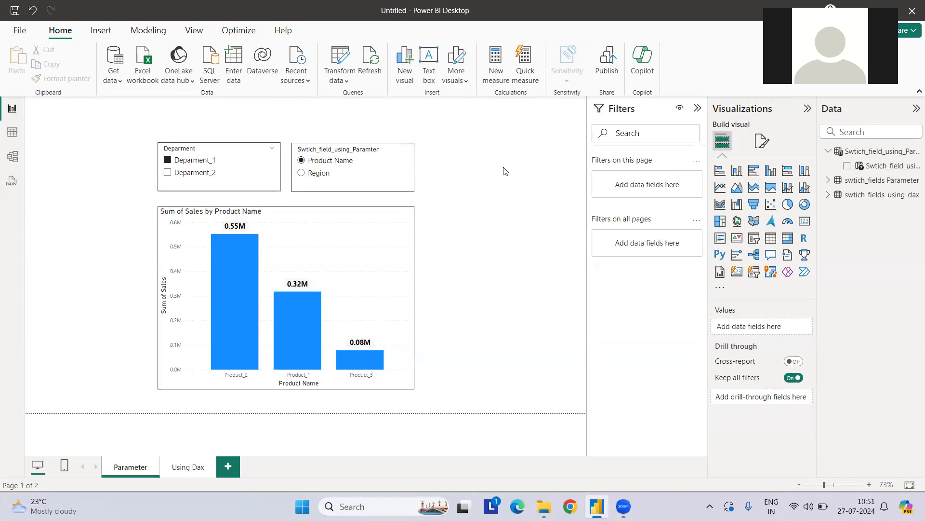
pyautogui.click(326, 172)
pyautogui.click(326, 161)
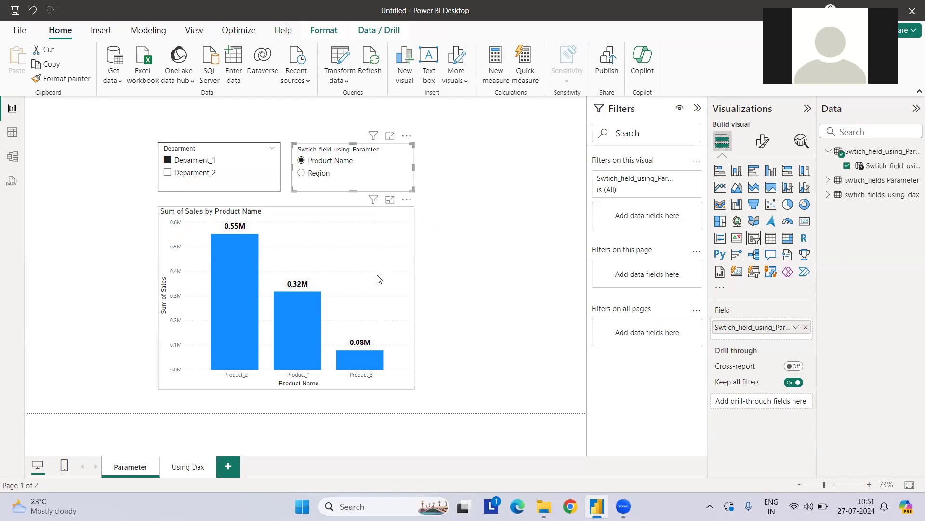
# Step: In Table view, show the swtich_fields Parameter rows and inspect the ID column
pyautogui.click(14, 144)
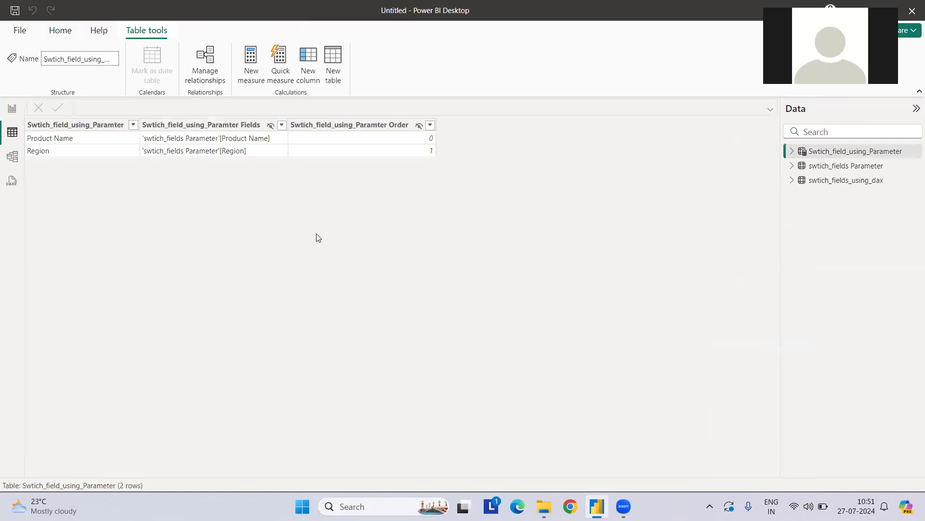
pyautogui.click(821, 169)
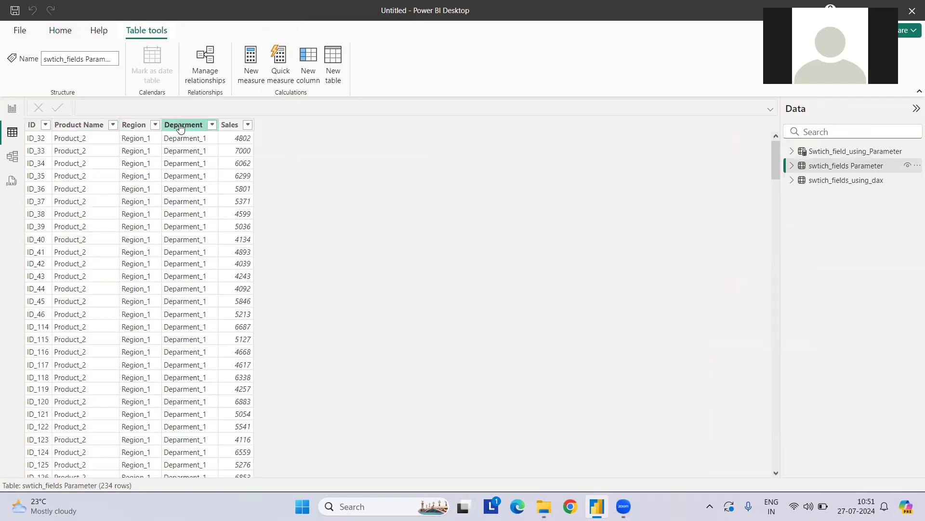
pyautogui.click(37, 126)
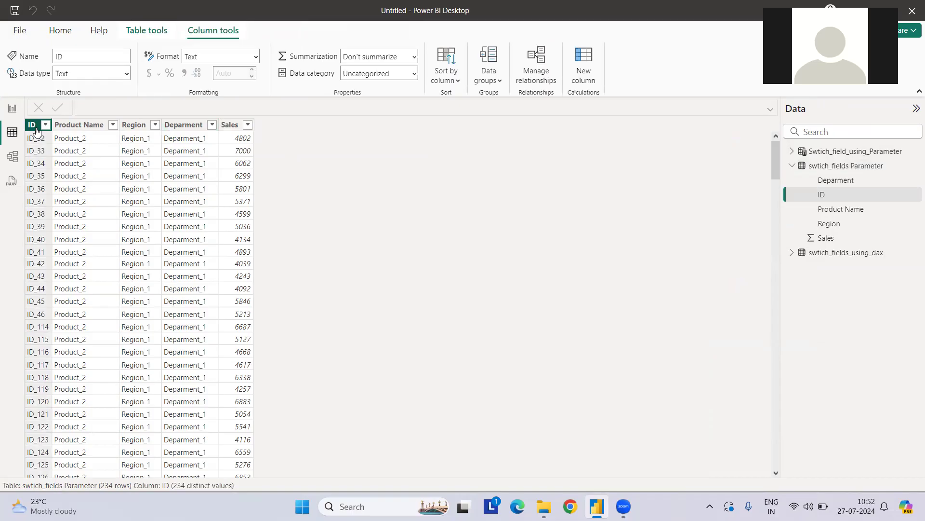
# Step: Back on the report canvas, switch the chart to Region and back to Product Name
pyautogui.click(13, 108)
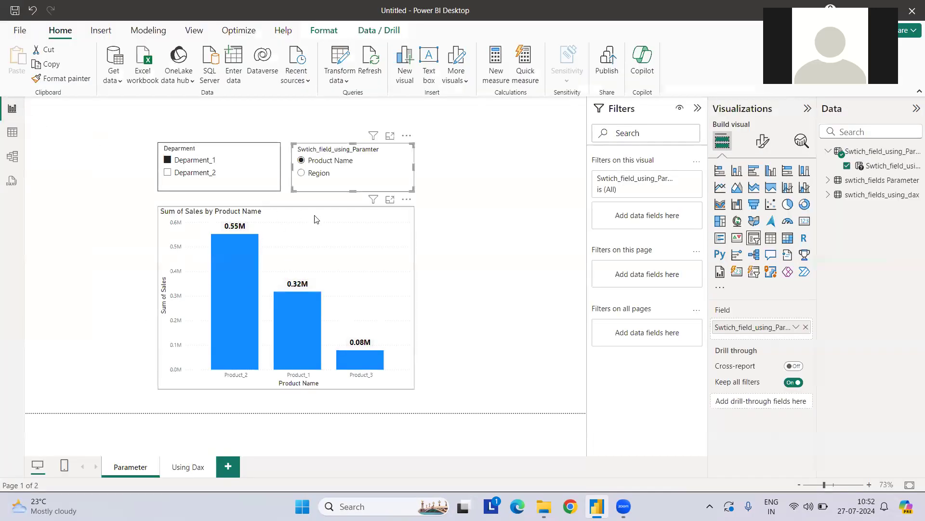
pyautogui.click(314, 174)
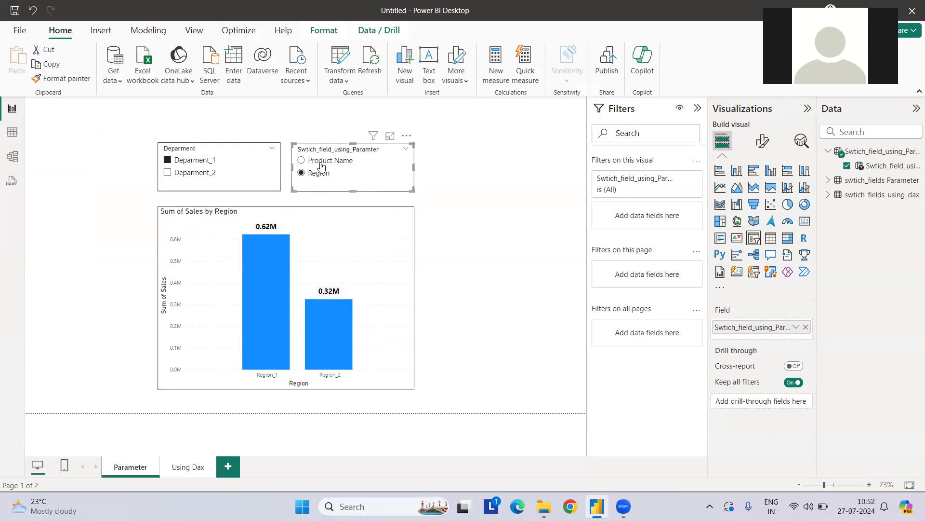
pyautogui.click(318, 161)
pyautogui.click(872, 195)
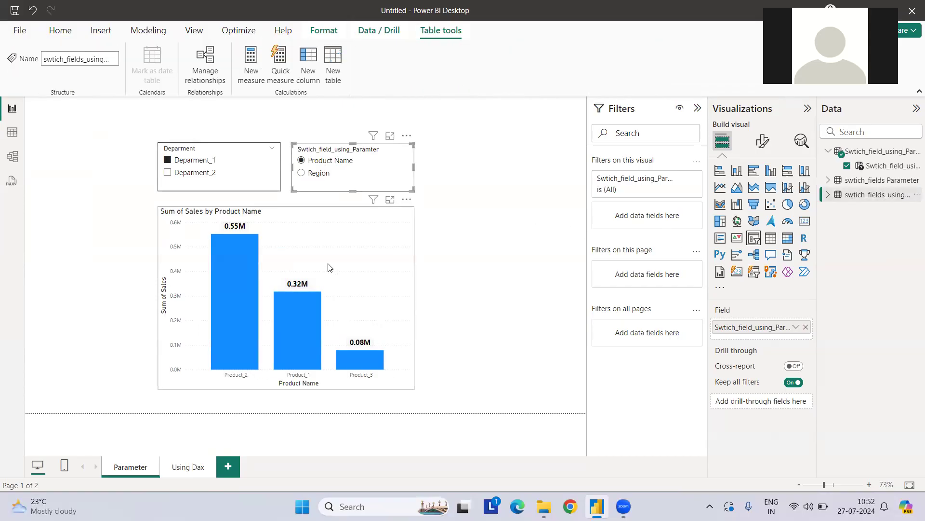
# Step: Glance at the Using Dax page, then revisit the Parameter page and its table data
pyautogui.hotkey('ctrl', 'pagedown')
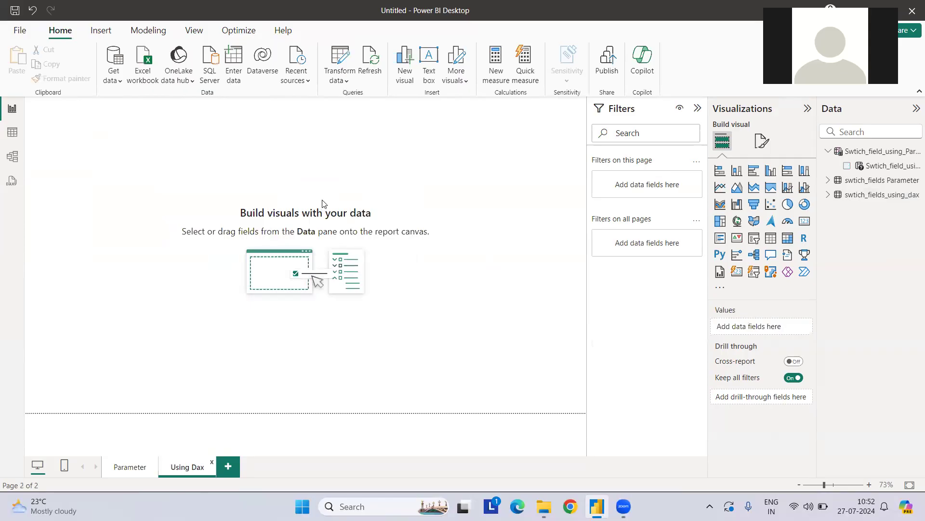
pyautogui.click(129, 466)
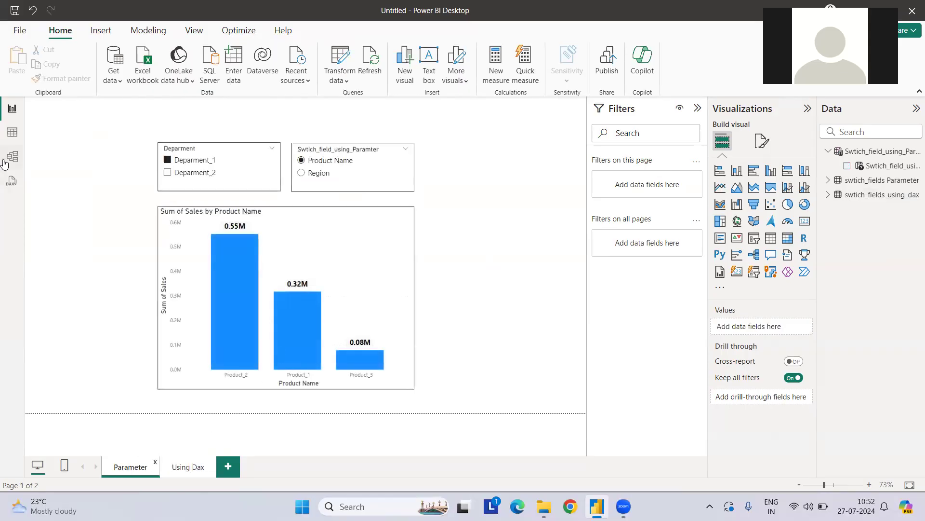
pyautogui.click(10, 133)
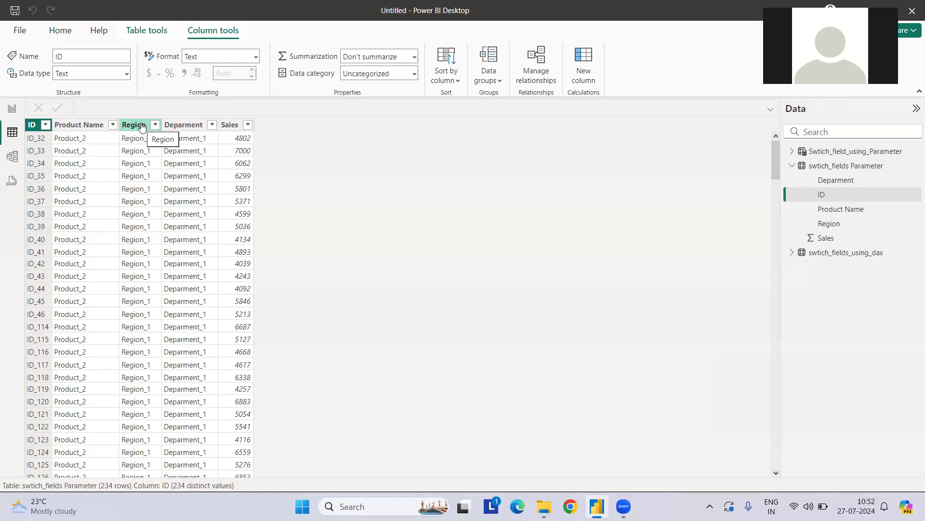
pyautogui.click(6, 114)
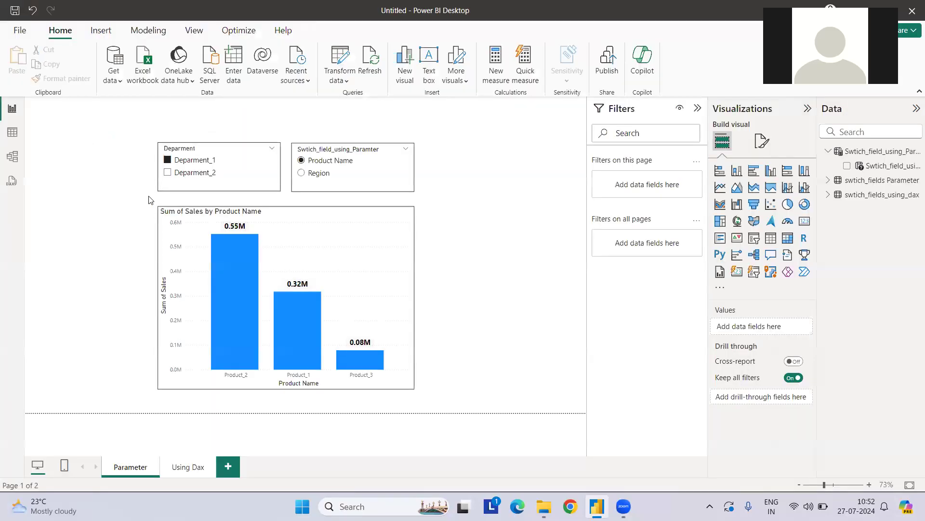
# Step: On the Using Dax page, select swtich_fields_using_dax and create a new calculated table
pyautogui.click(188, 466)
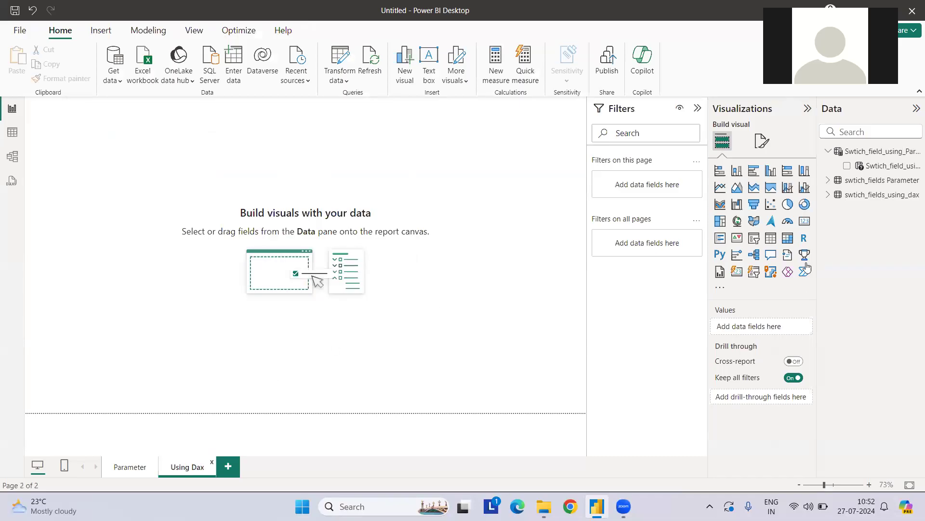
pyautogui.click(857, 195)
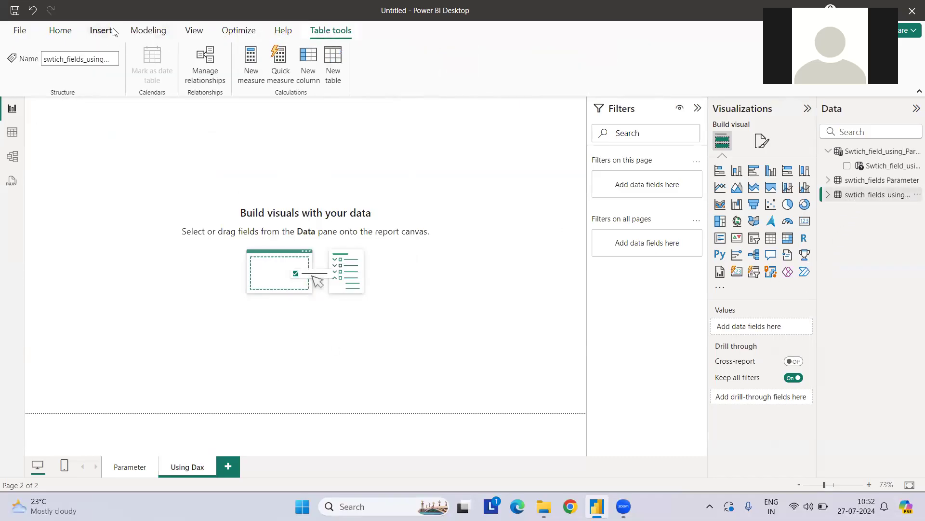
pyautogui.click(340, 66)
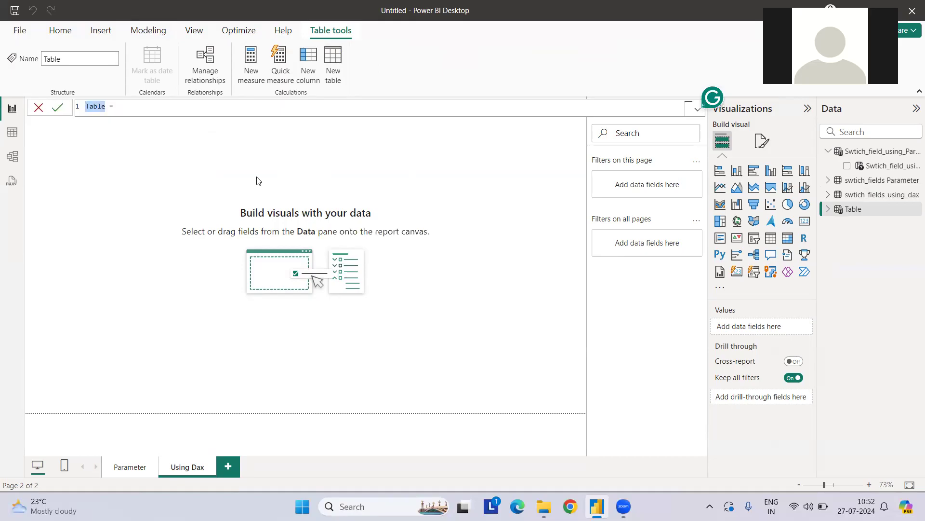
# Step: Name the table Swtichtable and begin var productable = SELECTCOLUMNS(swtich_fields_using_dax, on a new line
pyautogui.write('Swtichtable')
pyautogui.press('End')
pyautogui.hotkey('ctrl', 'space')
pyautogui.hotkey('shift', 'Return')
pyautogui.hotkey('shift', 'Return')
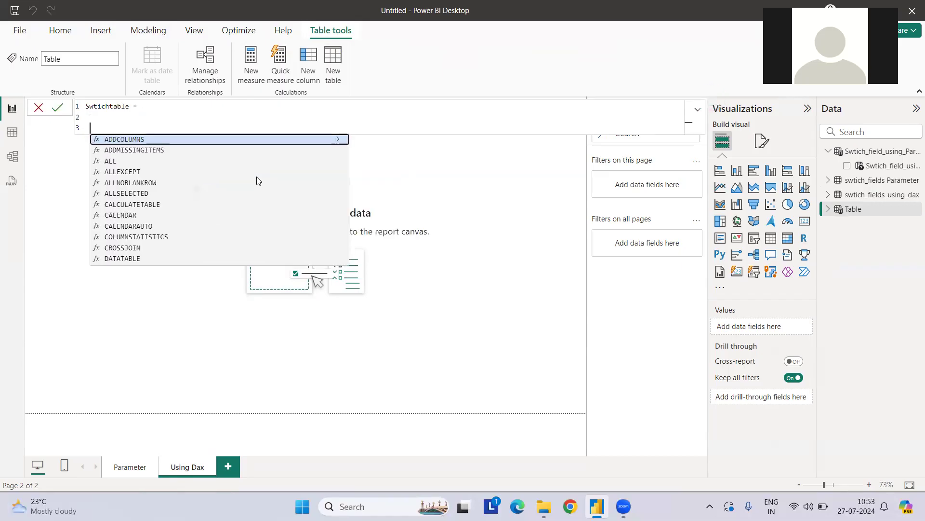
pyautogui.write('var ')
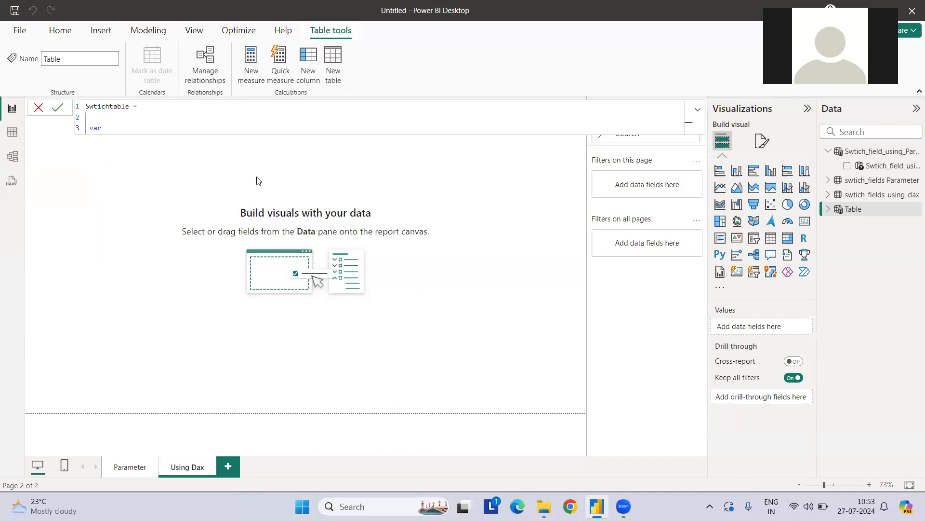
pyautogui.write('product')
pyautogui.write('t')
pyautogui.write('ble ')
pyautogui.write('= sele')
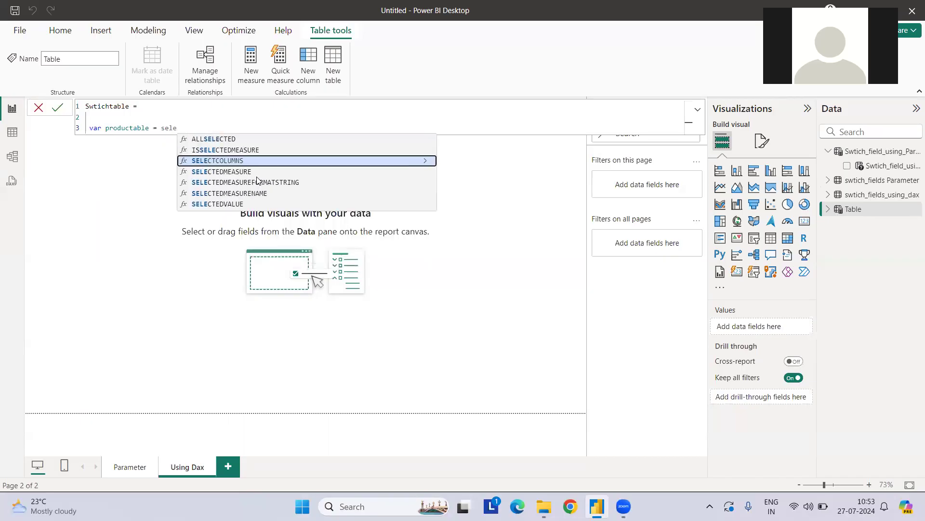
pyautogui.press('Tab')
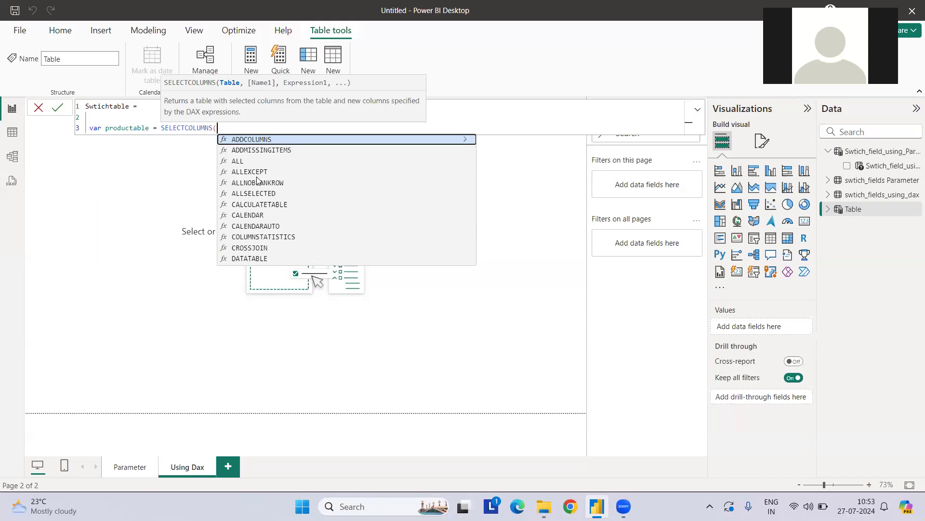
pyautogui.write('sw')
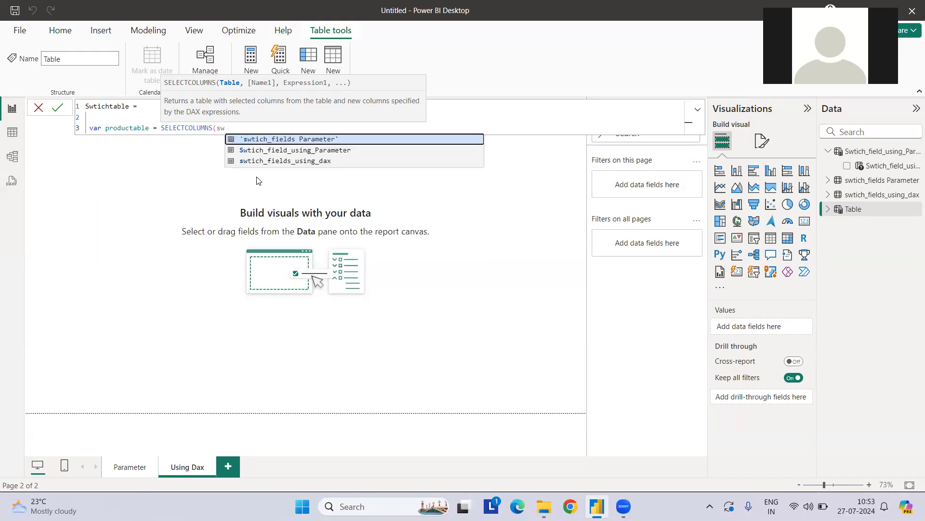
pyautogui.press('Down')
pyautogui.press('Down')
pyautogui.press('Tab')
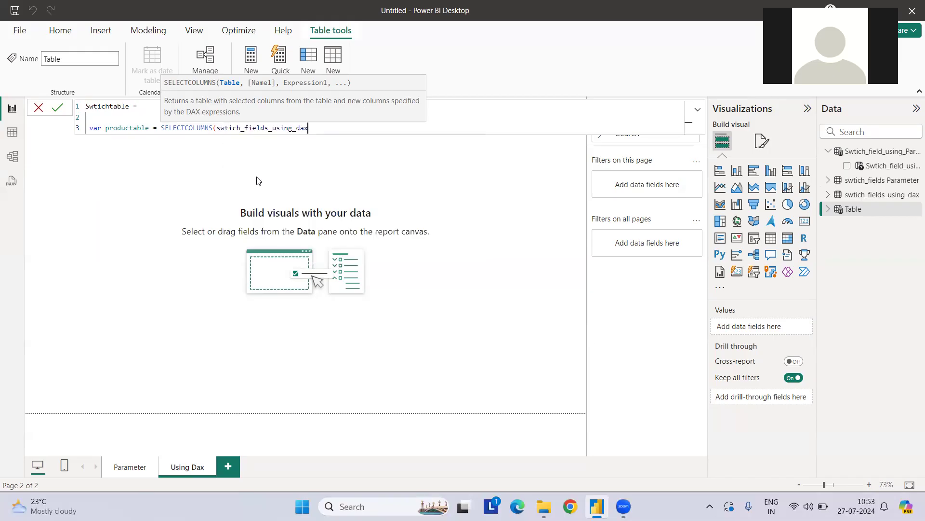
pyautogui.write(',')
pyautogui.press('Return')
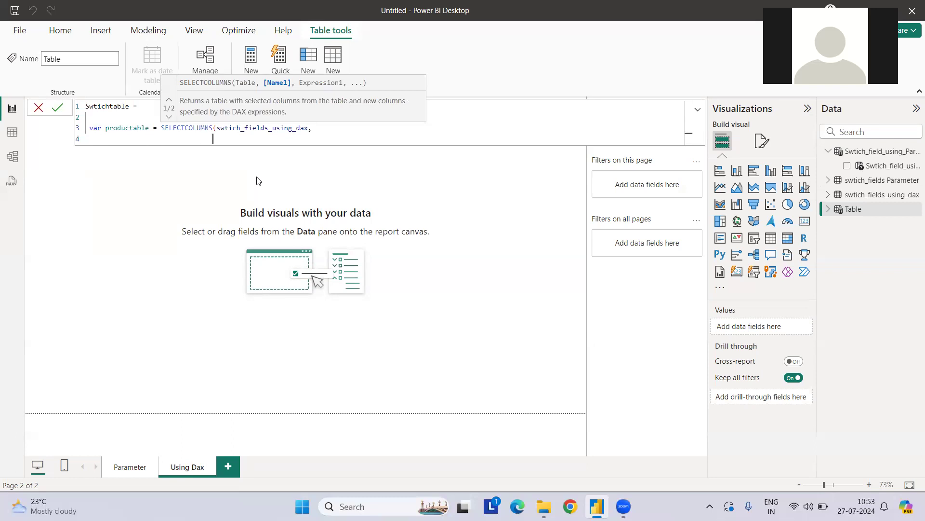
# Step: Add the first SELECTCOLUMNS entry, "ID" taking [ID]
pyautogui.write("'")
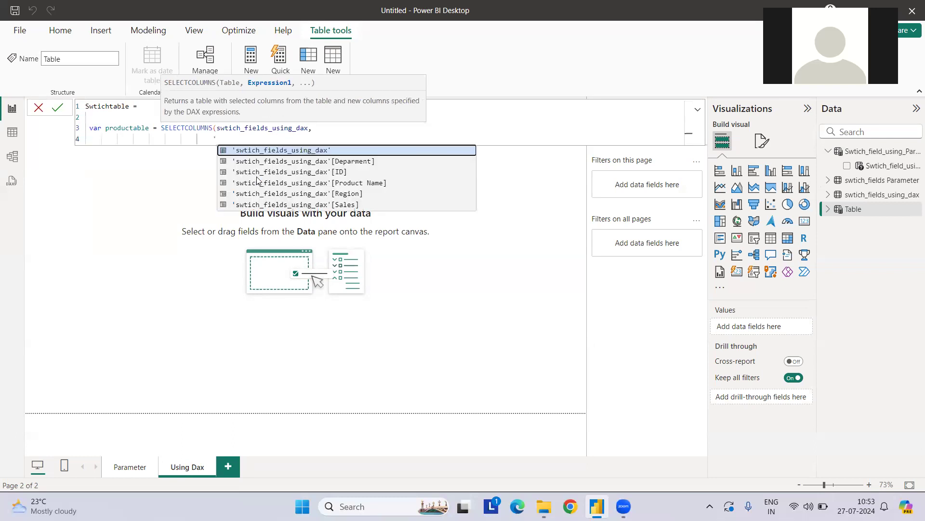
pyautogui.write('ID')
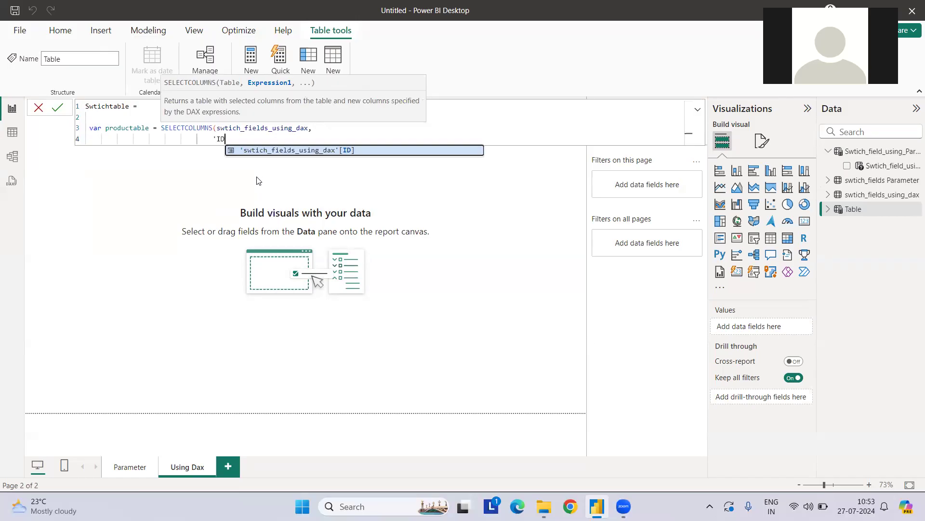
pyautogui.write("'")
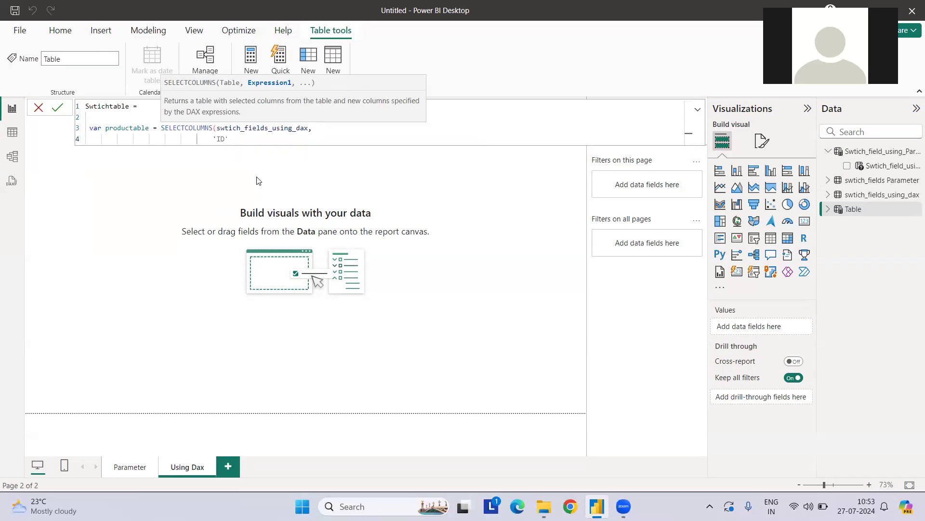
pyautogui.press('BackSpace')
pyautogui.write('"')
pyautogui.press('Left')
pyautogui.press('Left')
pyautogui.press('Left')
pyautogui.press('BackSpace')
pyautogui.write('"0')
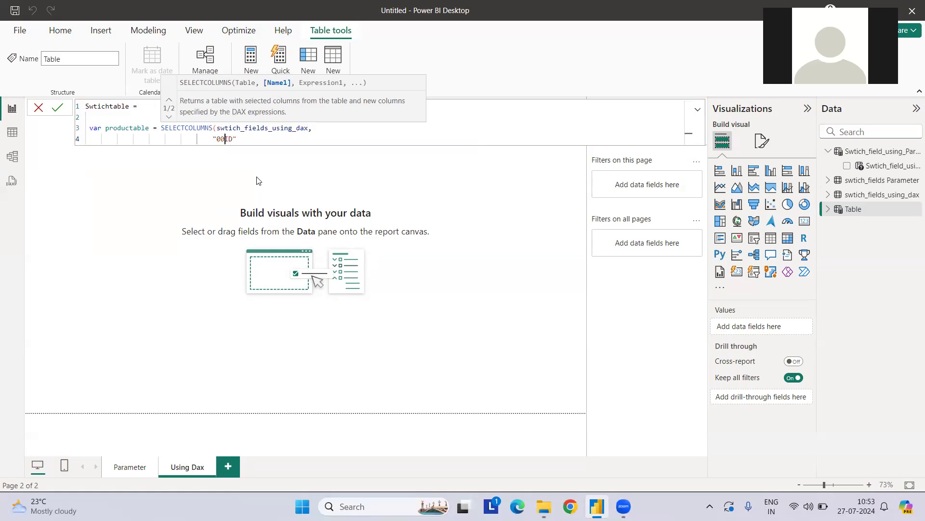
pyautogui.press('BackSpace')
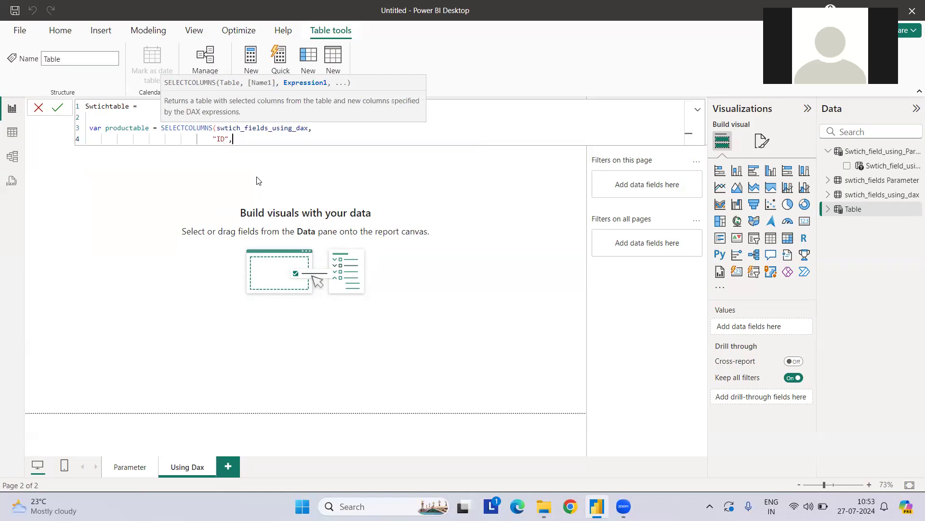
pyautogui.write('swi')
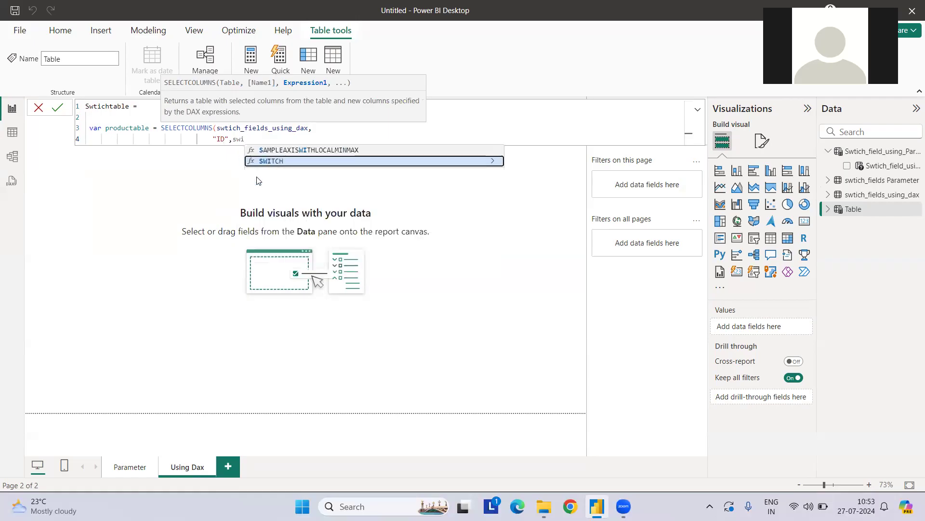
pyautogui.press('BackSpace')
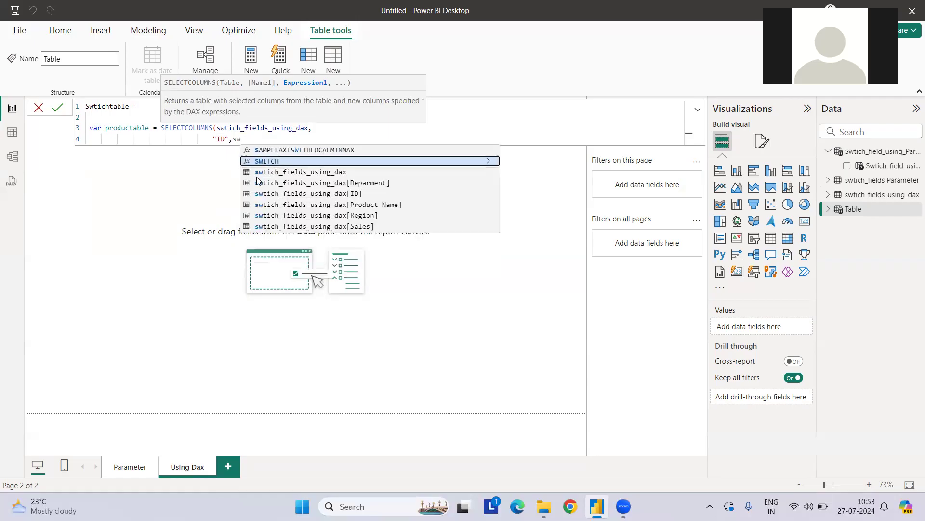
pyautogui.press('Down')
pyautogui.press('Down')
pyautogui.press('Down')
pyautogui.press('Down')
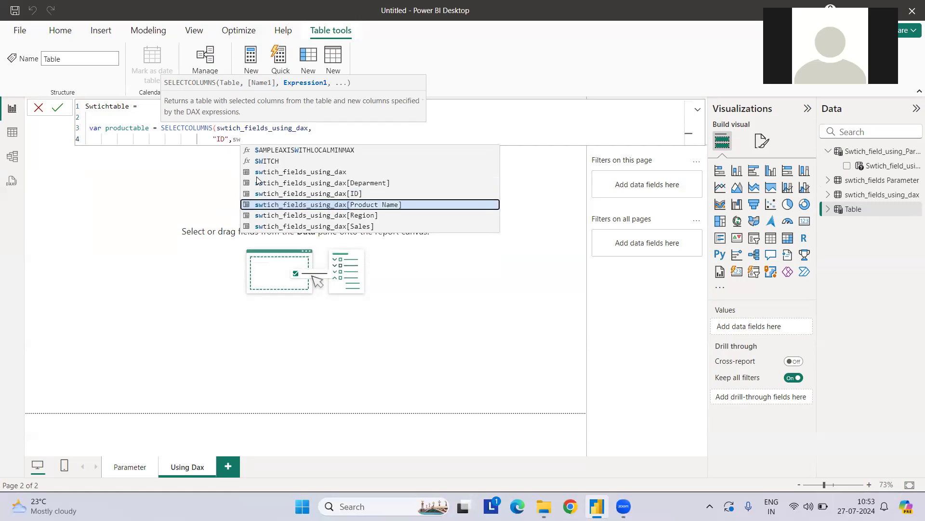
pyautogui.press('Up')
pyautogui.press('Tab')
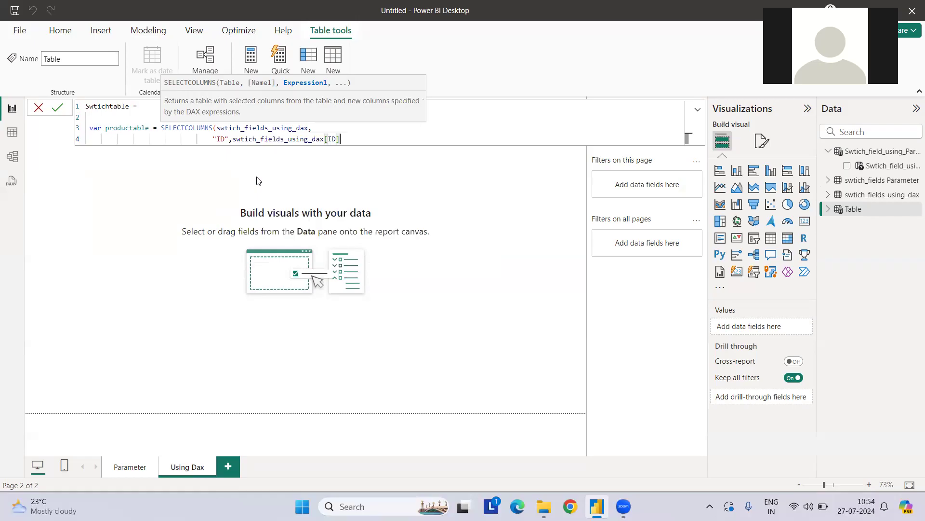
pyautogui.write(',')
pyautogui.hotkey('shift', 'Return')
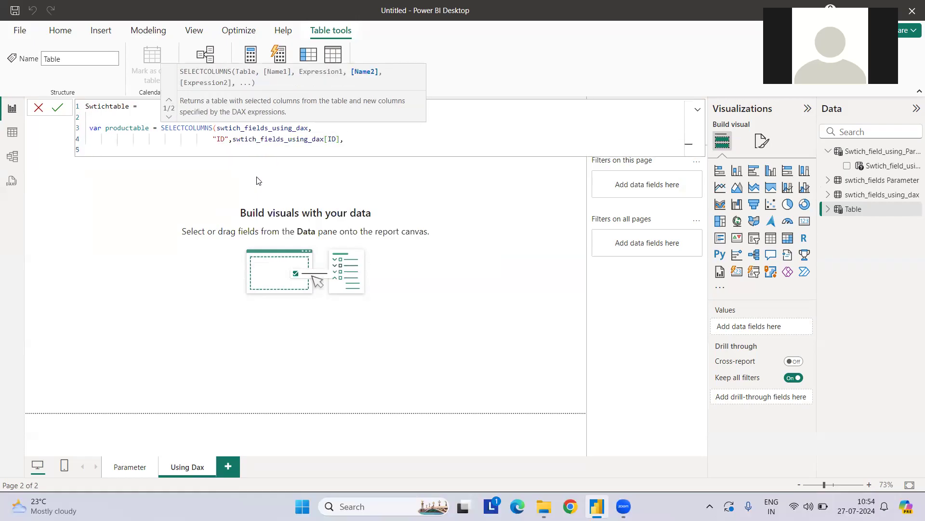
# Step: Add a "column" entry holding the fixed label "Product Name"
pyautogui.write('"')
pyautogui.write('sw')
pyautogui.press('BackSpace')
pyautogui.press('BackSpace')
pyautogui.write('column","')
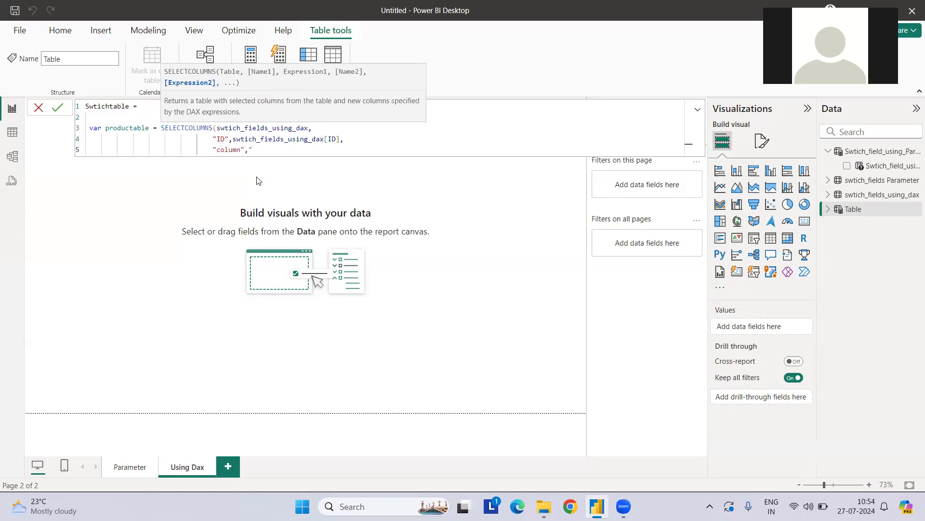
pyautogui.write('P')
pyautogui.write('roduct Name",')
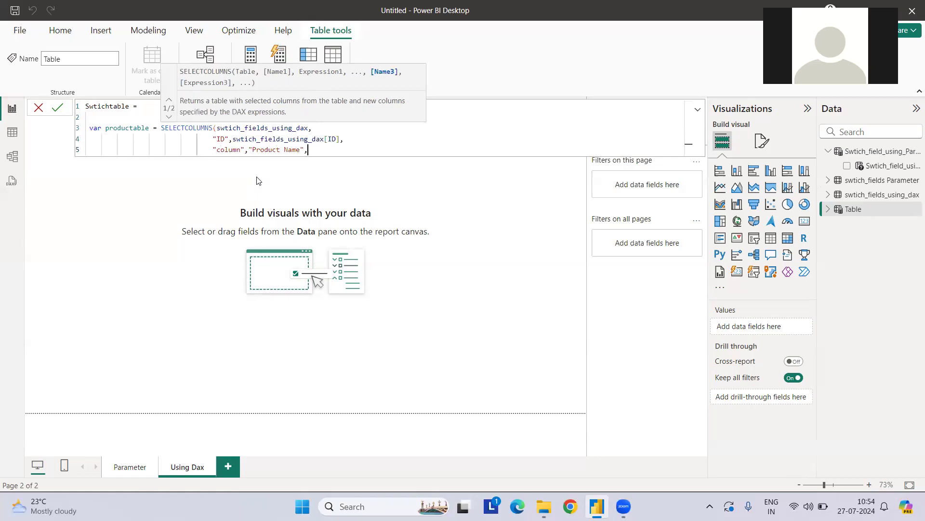
pyautogui.write(')')
pyautogui.press('Return')
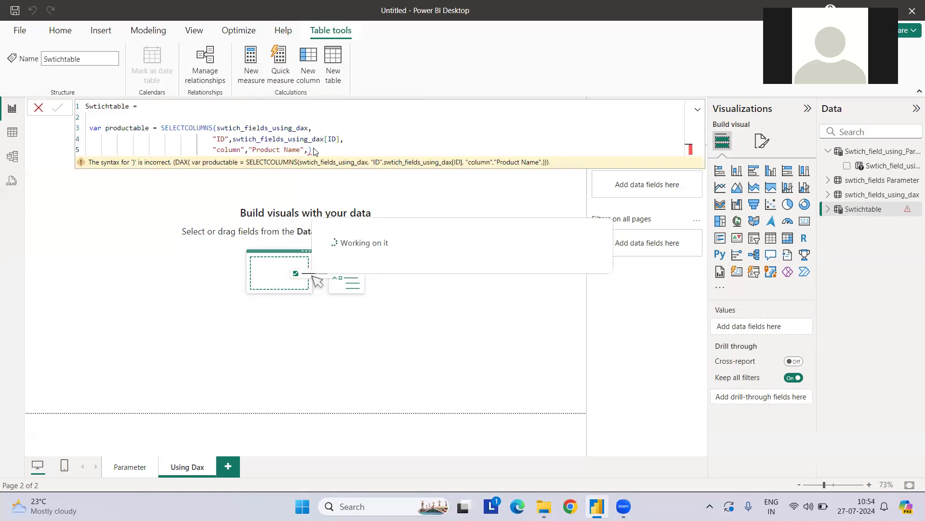
# Step: Add a "Column Value" entry taking its values from [Product Name]
pyautogui.click(314, 149)
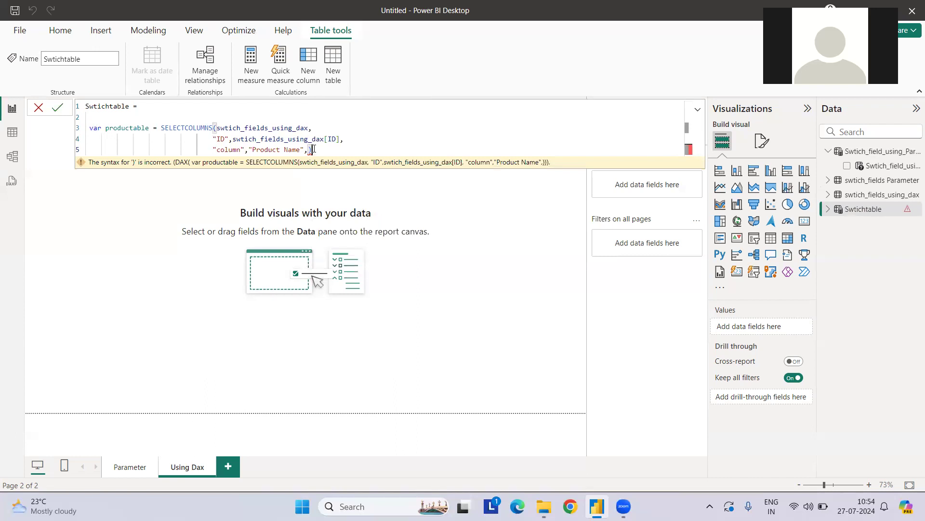
pyautogui.press('BackSpace')
pyautogui.press('BackSpace')
pyautogui.hotkey('shift', 'Return')
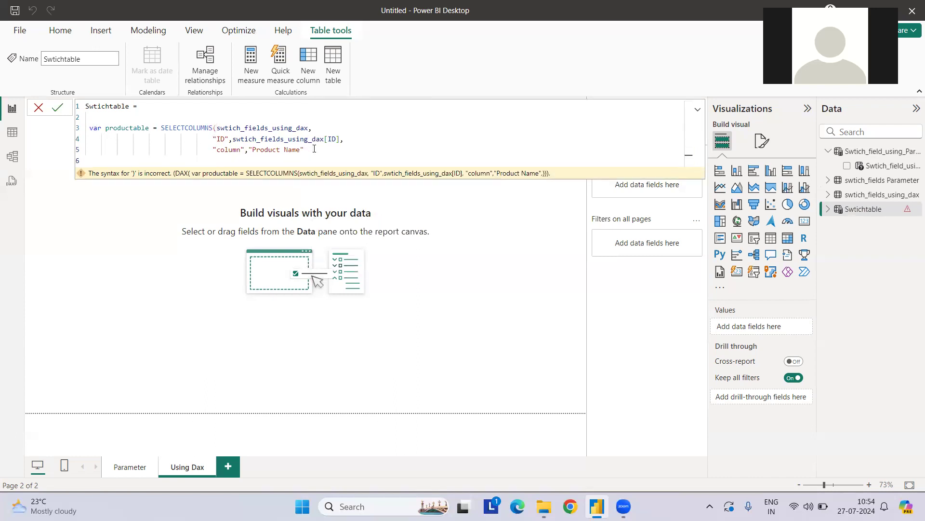
pyautogui.write(')')
pyautogui.write('Column Val')
pyautogui.write('ue"')
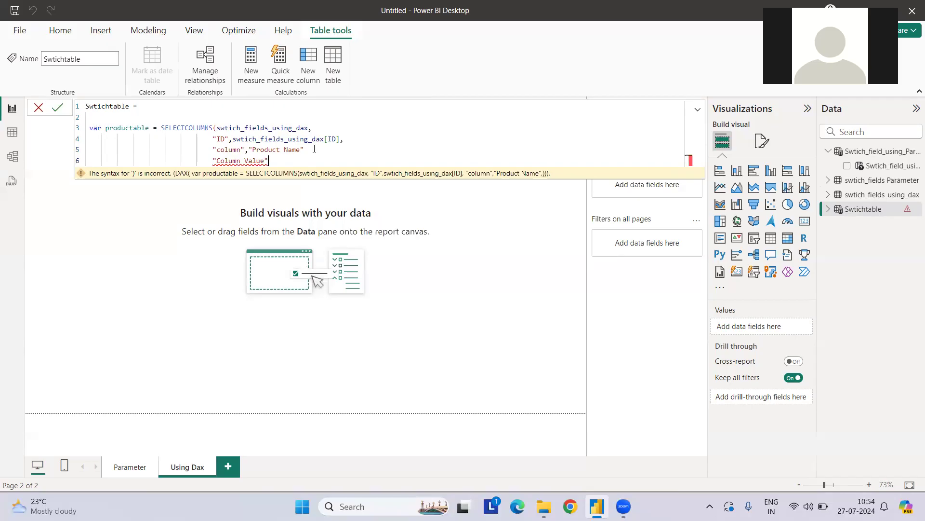
pyautogui.click(314, 149)
pyautogui.write(',')
pyautogui.click(282, 157)
pyautogui.write(',sw')
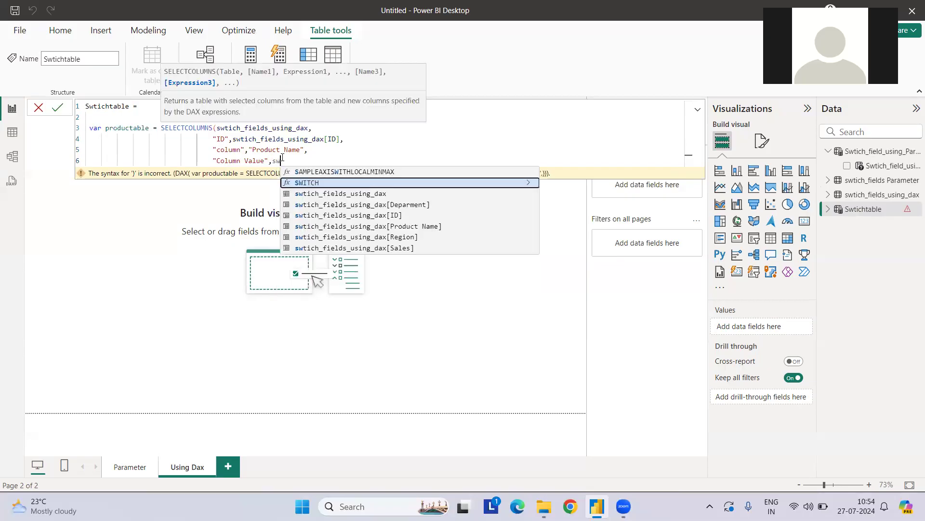
pyautogui.press('Down')
pyautogui.press('Down')
pyautogui.press('Down')
pyautogui.press('Down')
pyautogui.press('Tab')
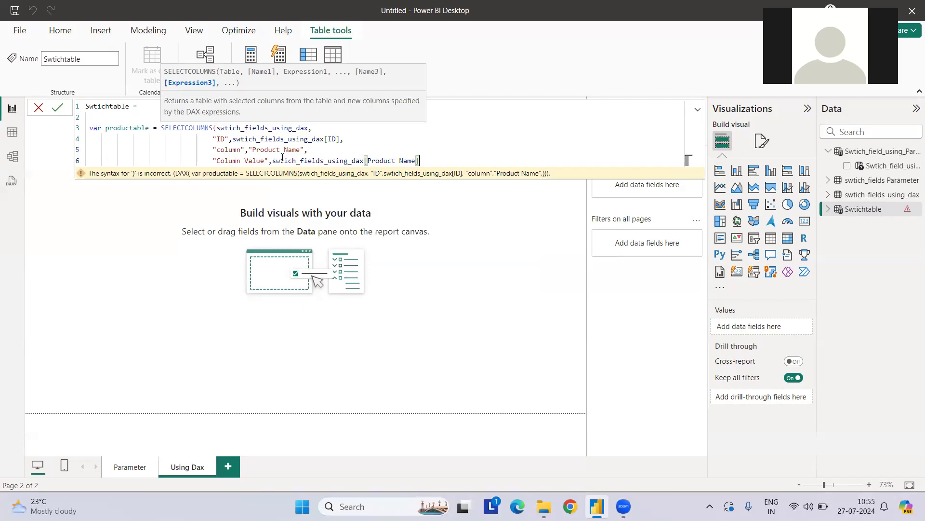
pyautogui.write(',')
pyautogui.hotkey('shift', 'Return')
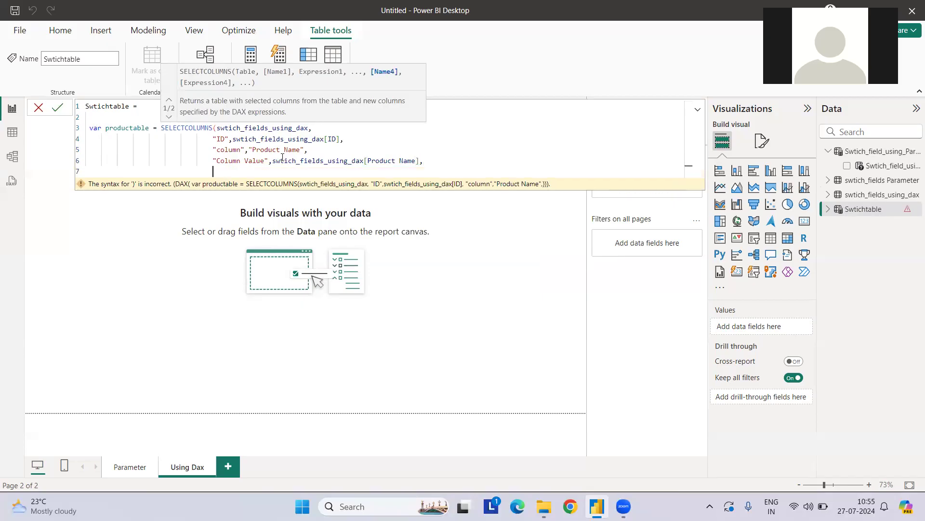
# Step: Add the "Sales" entry from [Sales] and close the SELECTCOLUMNS
pyautogui.write('"Sales",sw')
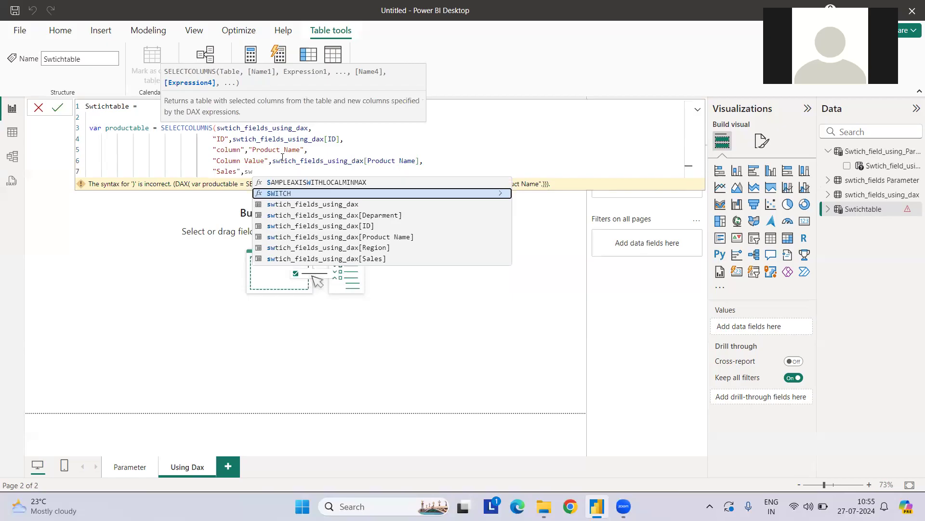
pyautogui.press('Down')
pyautogui.press('Down')
pyautogui.press('Down')
pyautogui.press('Down')
pyautogui.press('Down')
pyautogui.press('Down')
pyautogui.press('Tab')
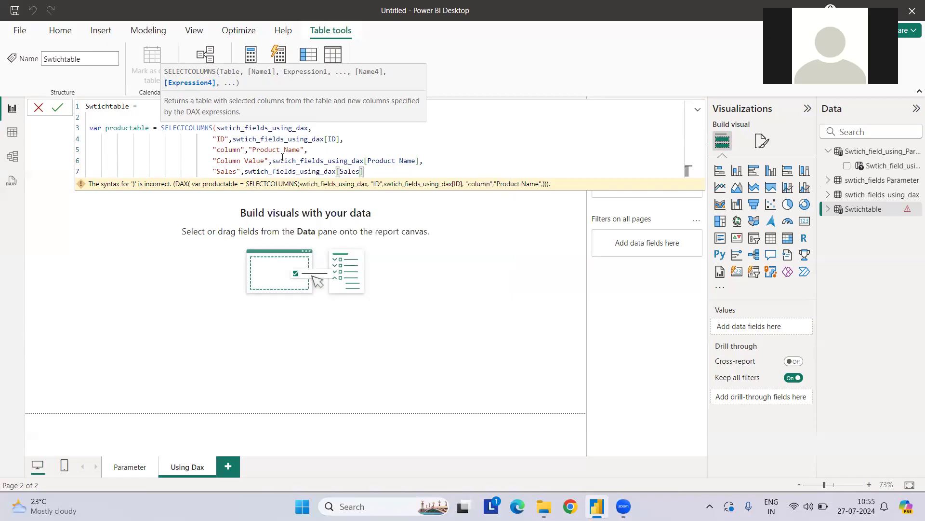
pyautogui.write(')')
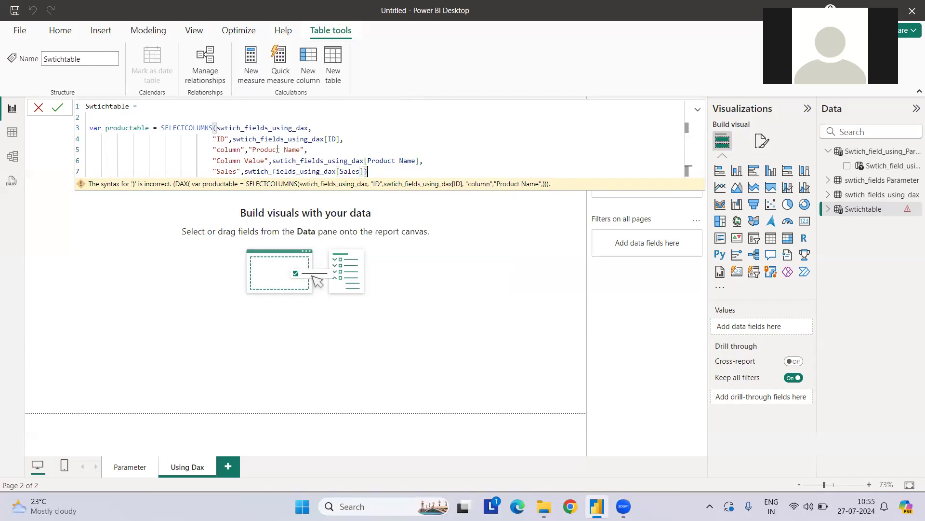
pyautogui.doubleClick(220, 138)
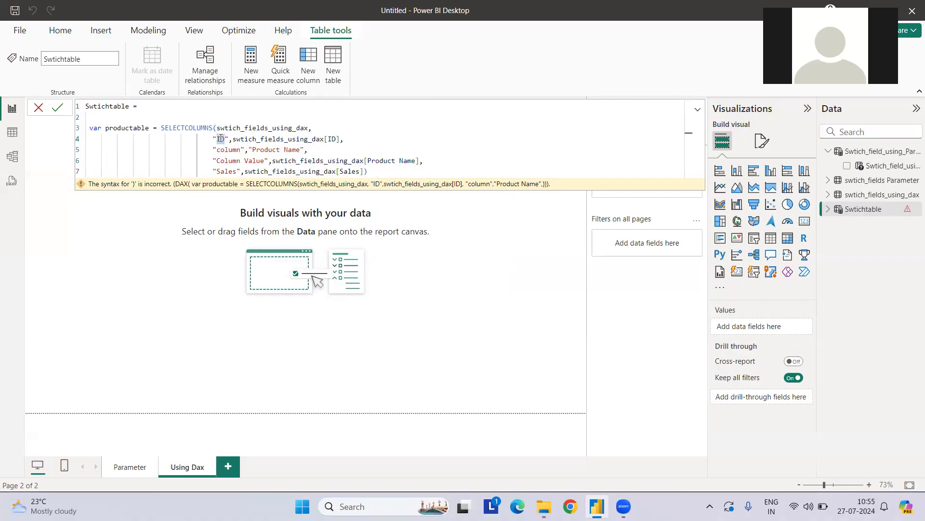
pyautogui.doubleClick(231, 150)
pyautogui.doubleClick(260, 150)
pyautogui.hotkey('shift', 'Right')
pyautogui.hotkey('shift', 'Right')
pyautogui.hotkey('shift', 'Right')
pyautogui.hotkey('shift', 'Right')
pyautogui.hotkey('shift', 'Right')
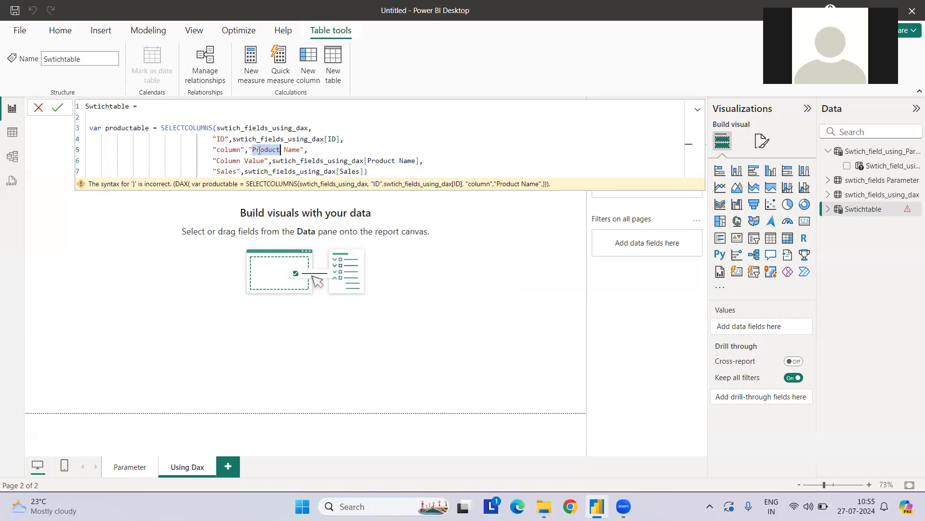
pyautogui.doubleClick(229, 163)
pyautogui.hotkey('shift', 'Right')
pyautogui.hotkey('shift', 'Right')
pyautogui.hotkey('shift', 'Right')
pyautogui.hotkey('shift', 'Right')
pyautogui.hotkey('shift', 'Right')
pyautogui.hotkey('shift', 'Right')
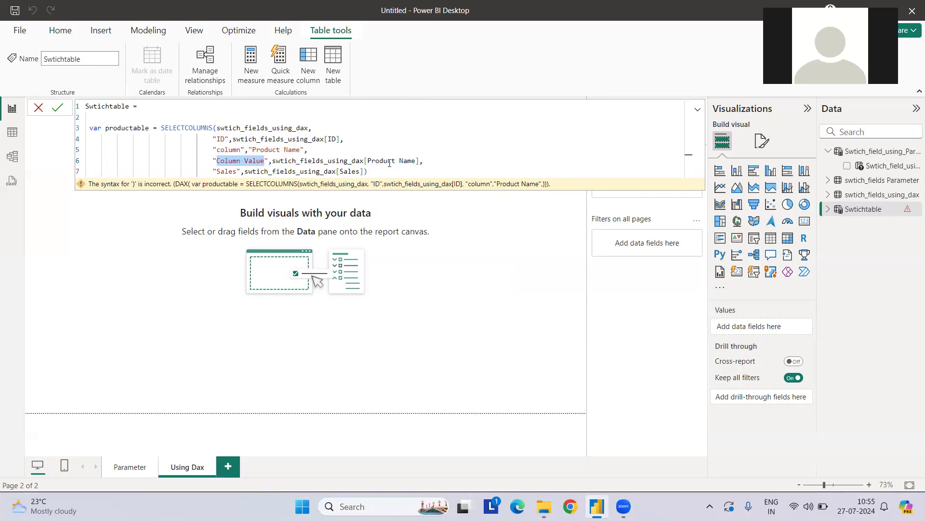
pyautogui.click(225, 138)
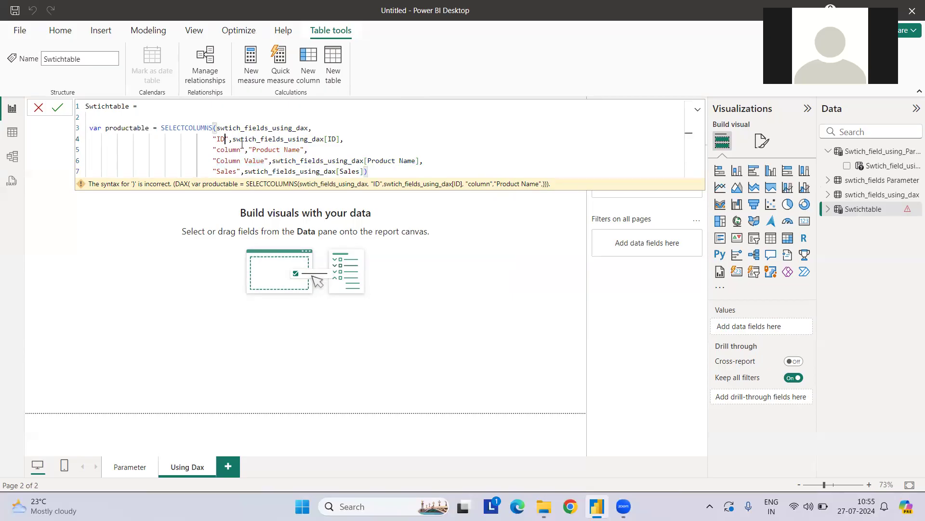
pyautogui.click(226, 171)
pyautogui.doubleClick(383, 161)
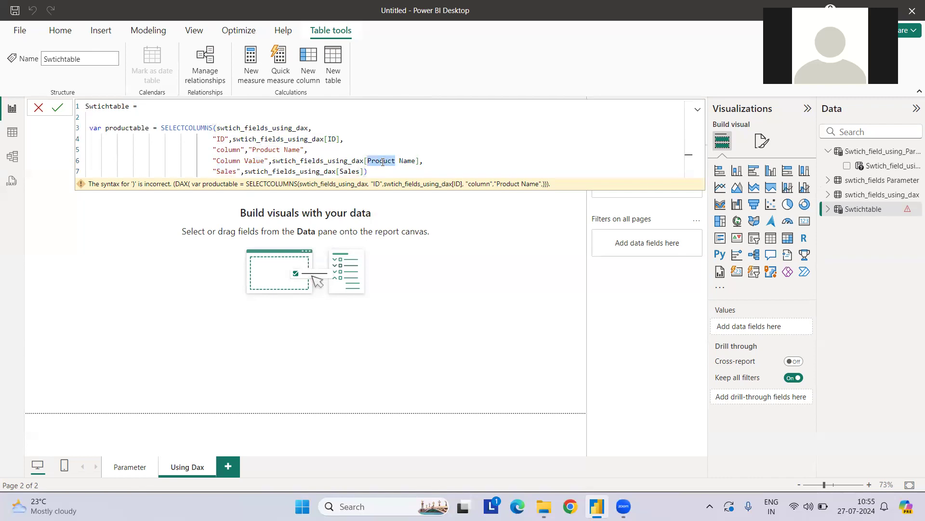
pyautogui.hotkey('ctrl', 'shift', 'Right')
pyautogui.doubleClick(272, 150)
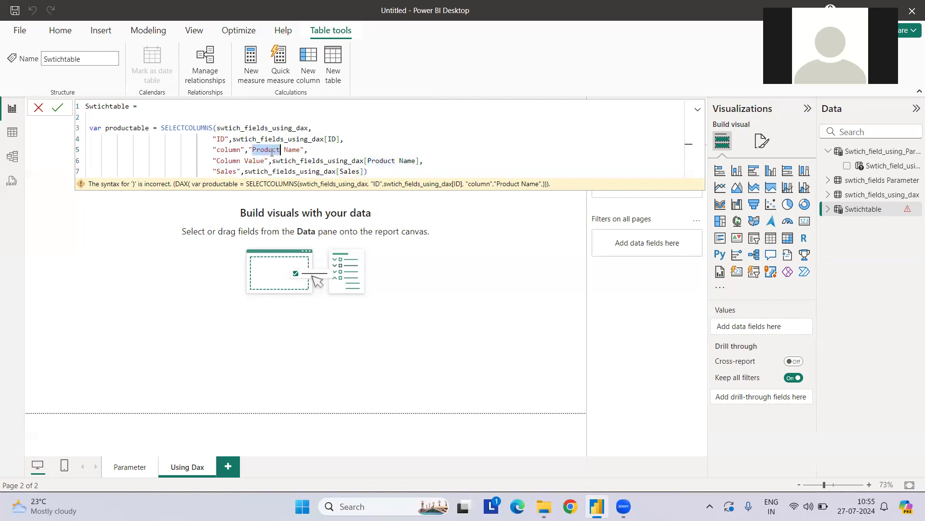
pyautogui.hotkey('ctrl', 'shift', 'Right')
pyautogui.press('Right')
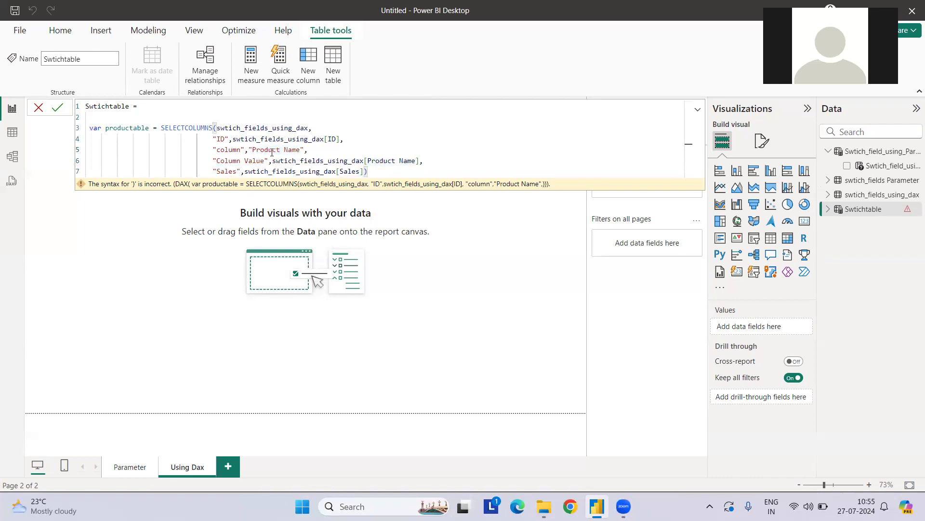
pyautogui.click(378, 175)
pyautogui.hotkey('shift', 'Return')
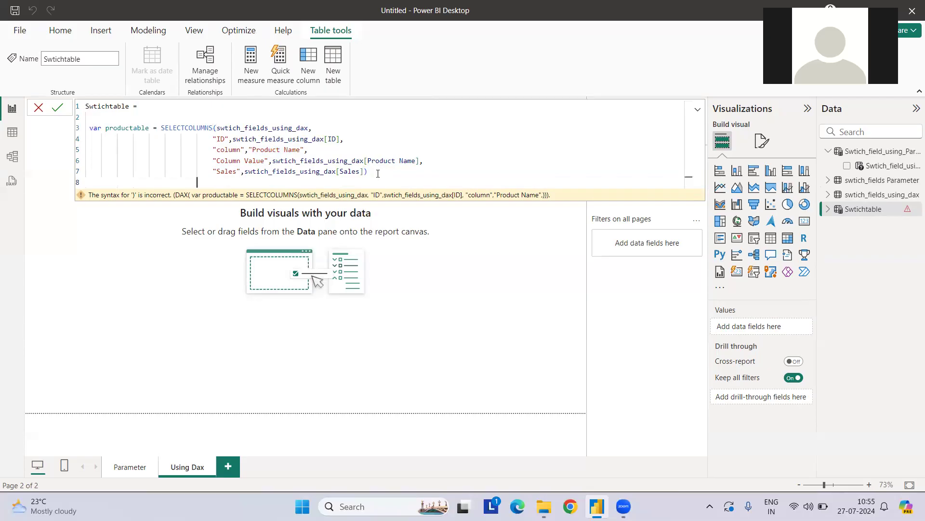
pyautogui.press('BackSpace')
pyautogui.press('BackSpace')
pyautogui.press('BackSpace')
pyautogui.press('BackSpace')
pyautogui.press('BackSpace')
pyautogui.write('var')
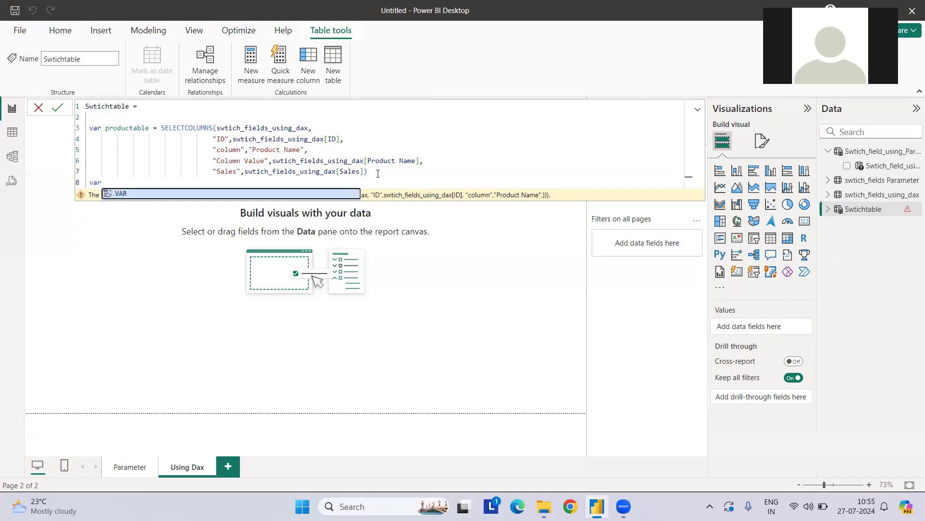
pyautogui.press('BackSpace')
pyautogui.press('BackSpace')
pyautogui.press('BackSpace')
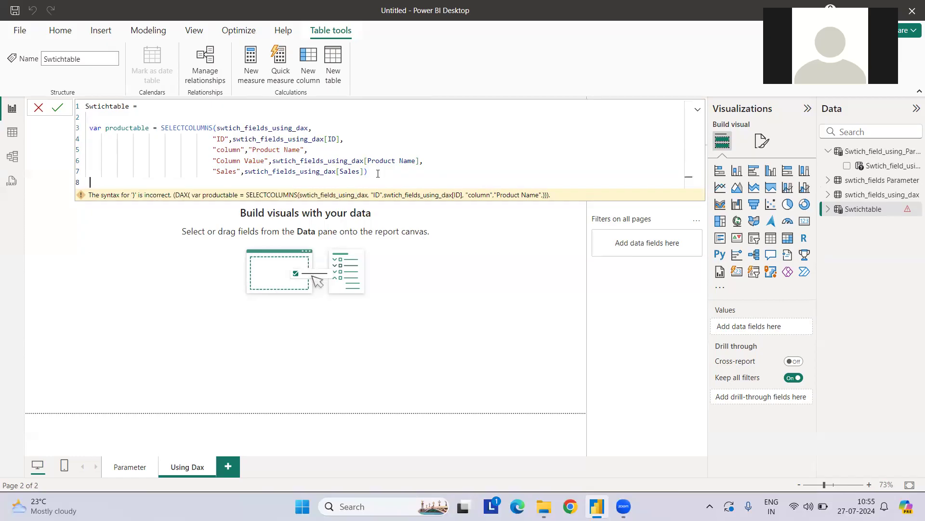
# Step: Duplicate the productable definition below itself and rename the copy regnioontable
pyautogui.click(378, 173)
pyautogui.hotkey('shift', 'Up')
pyautogui.hotkey('shift', 'Up')
pyautogui.hotkey('shift', 'Up')
pyautogui.hotkey('shift', 'Up')
pyautogui.hotkey('shift', 'Home')
pyautogui.hotkey('ctrl', 'c')
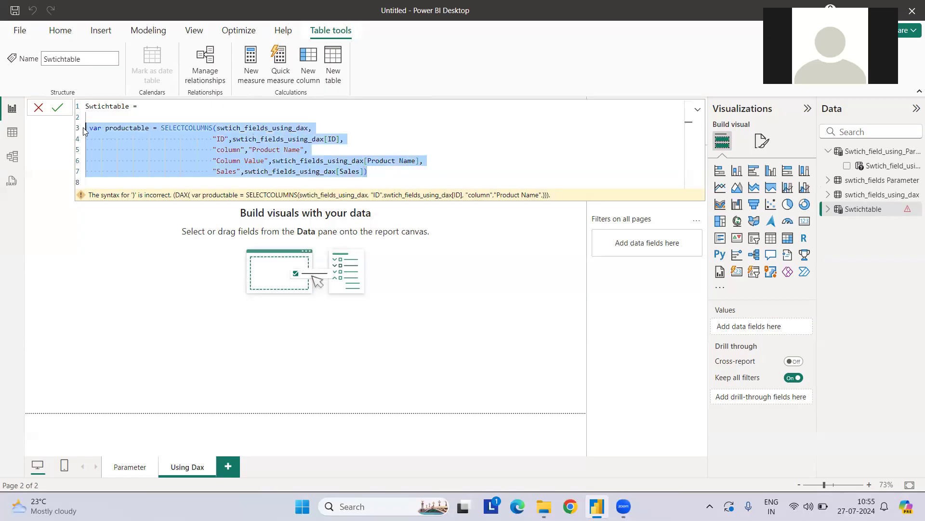
pyautogui.click(376, 176)
pyautogui.press('Return')
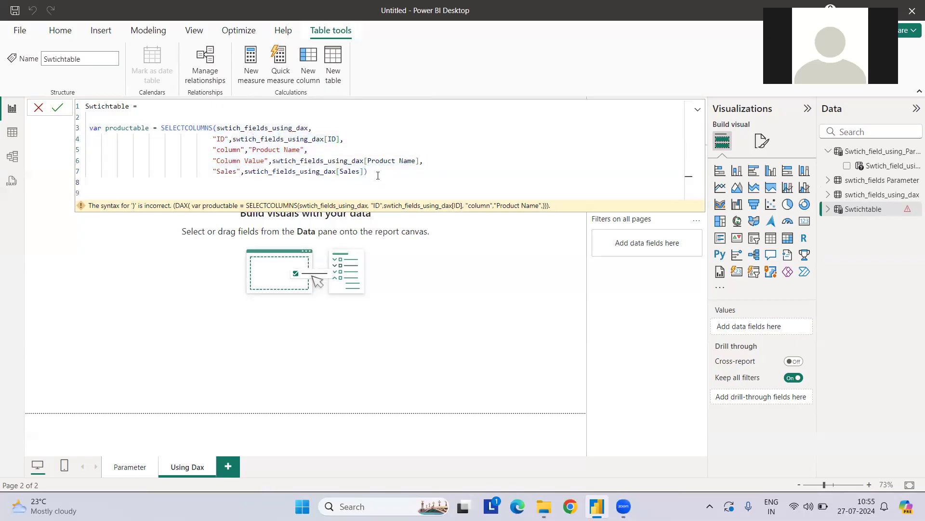
pyautogui.press('BackSpace')
pyautogui.press('BackSpace')
pyautogui.press('BackSpace')
pyautogui.press('BackSpace')
pyautogui.press('BackSpace')
pyautogui.hotkey('ctrl', 'v')
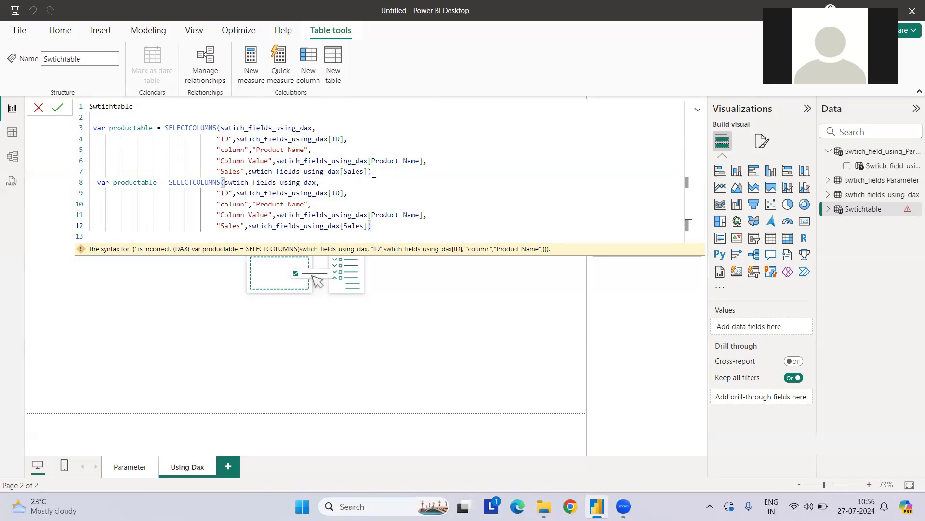
pyautogui.doubleClick(142, 183)
pyautogui.write('regnioontab')
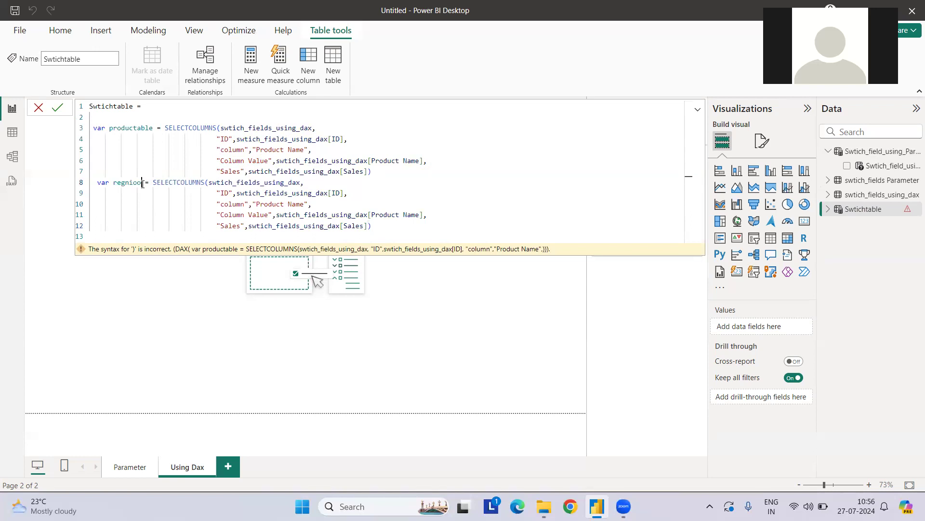
pyautogui.write('le')
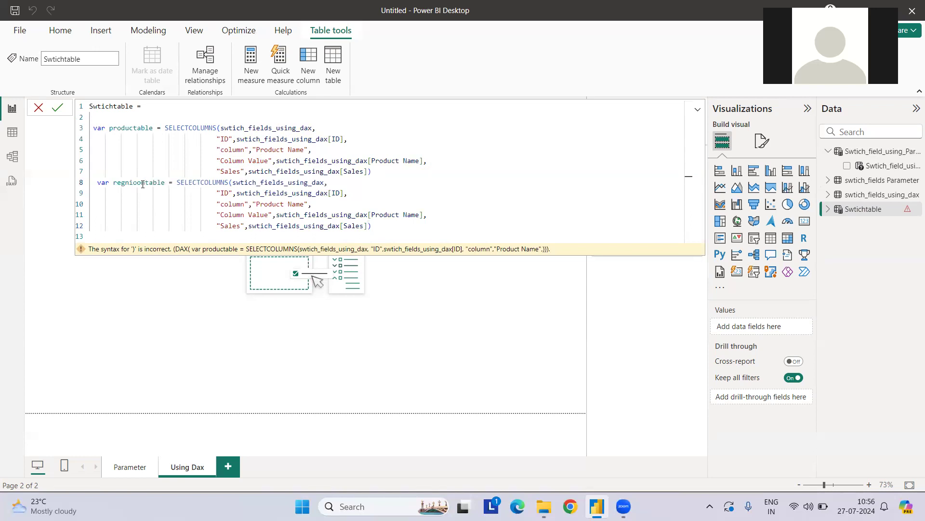
# Step: In regnioontable, change the label to "Region" and take Column Value from [Region]
pyautogui.doubleClick(268, 204)
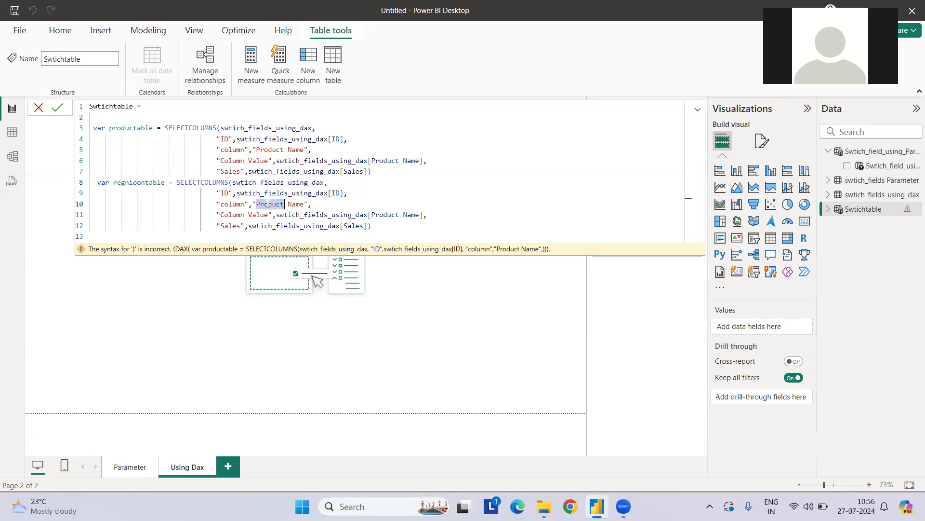
pyautogui.hotkey('ctrl', 'shift', 'Right')
pyautogui.write('Rei')
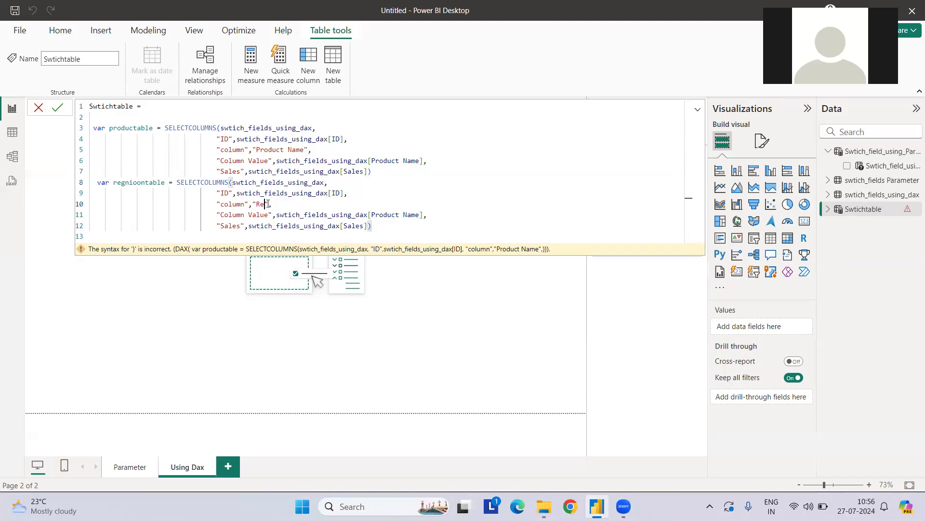
pyautogui.press('BackSpace')
pyautogui.write('gionn')
pyautogui.doubleClick(377, 215)
pyautogui.hotkey('ctrl', 'shift', 'Right')
pyautogui.press('BackSpace')
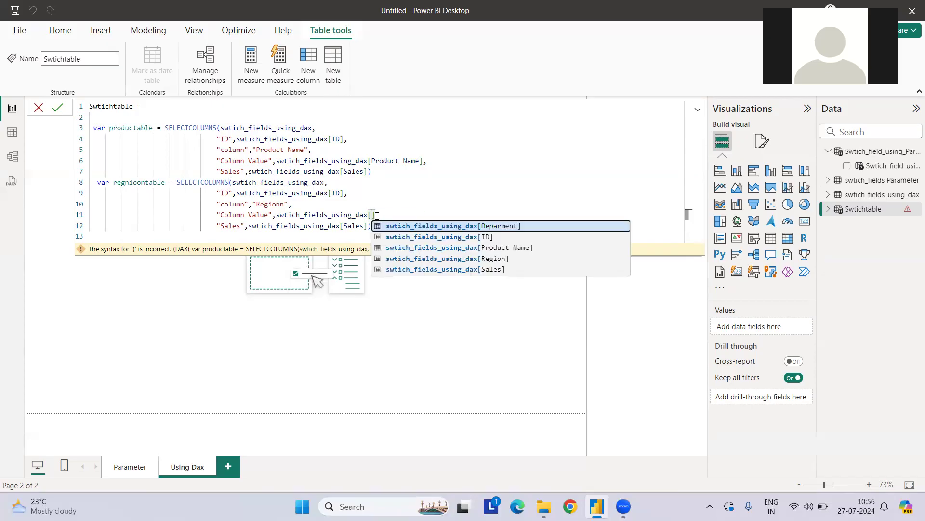
pyautogui.press('Down')
pyautogui.press('Down')
pyautogui.press('Down')
pyautogui.press('Tab')
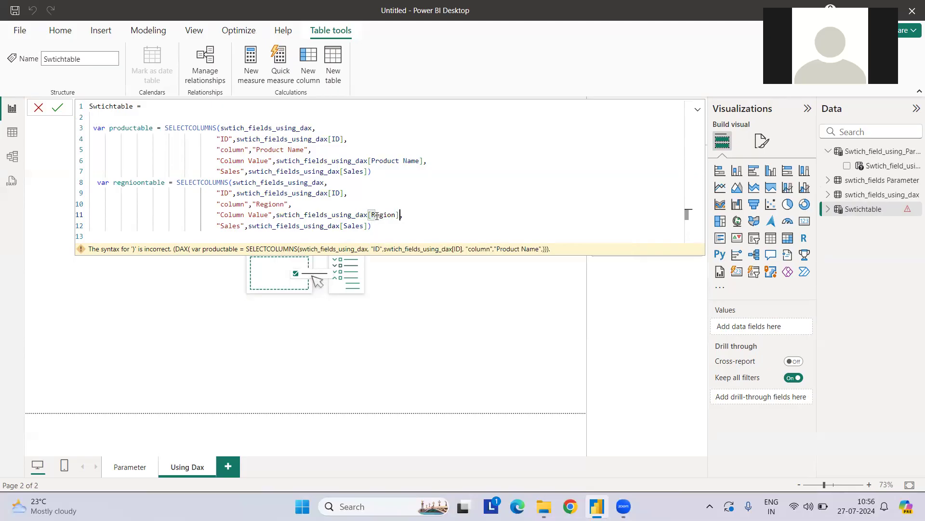
pyautogui.write(',')
pyautogui.click(283, 203)
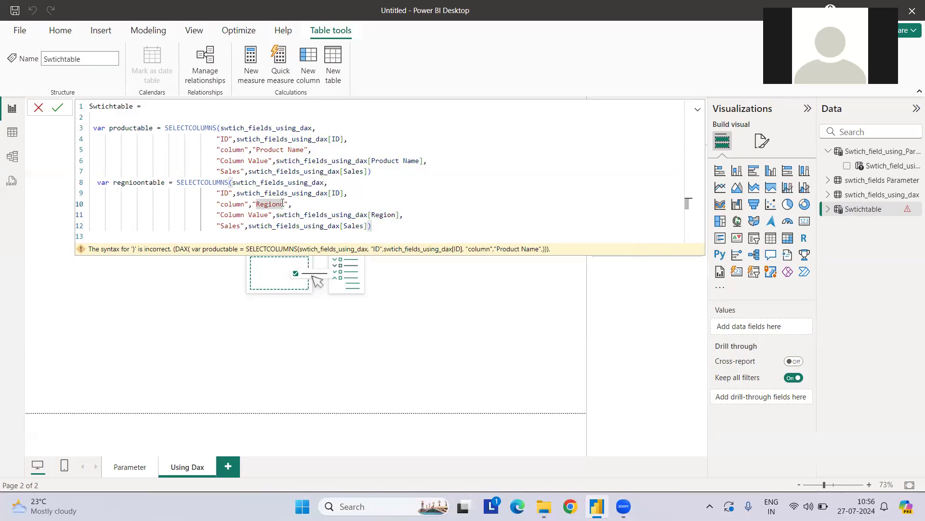
pyautogui.press('BackSpace')
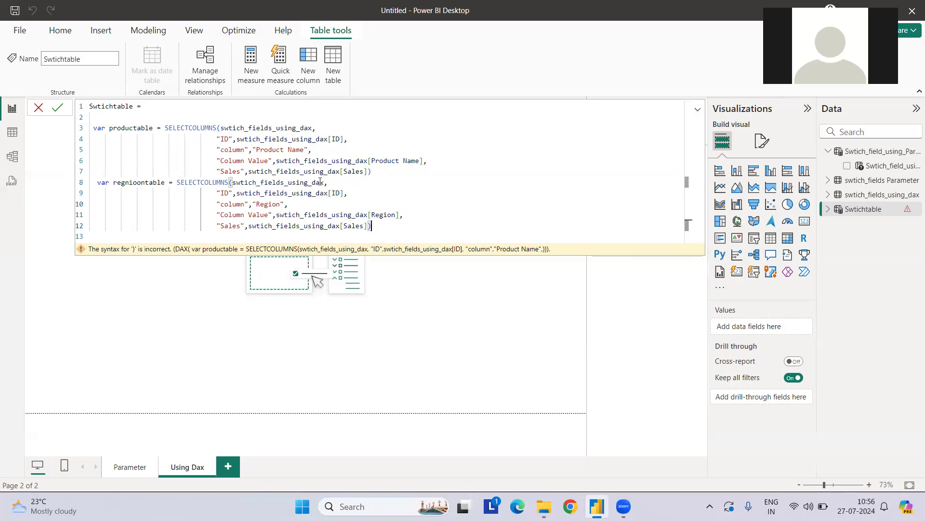
# Step: Review the productable and regnioontable blocks, then add blank lines after regnioontable
pyautogui.moveTo(378, 172); pyautogui.dragTo(90, 128)
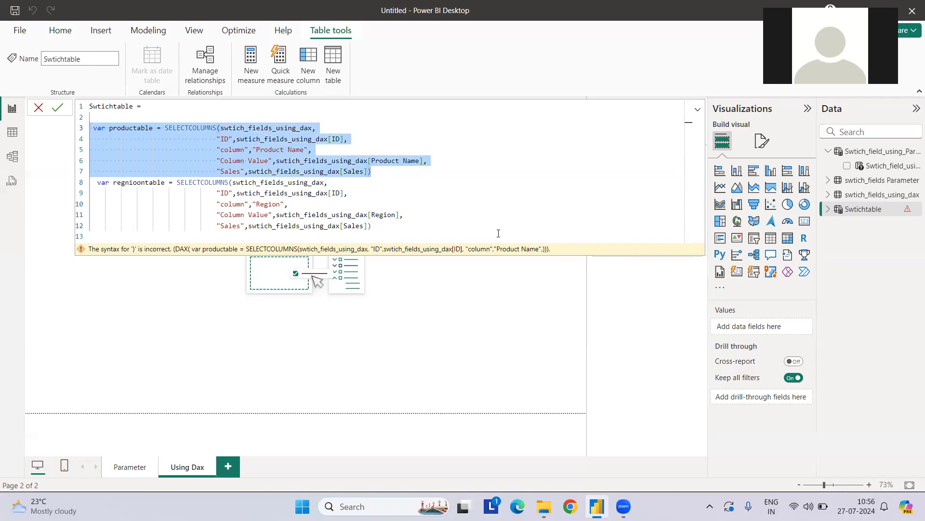
pyautogui.moveTo(377, 226); pyautogui.dragTo(91, 182)
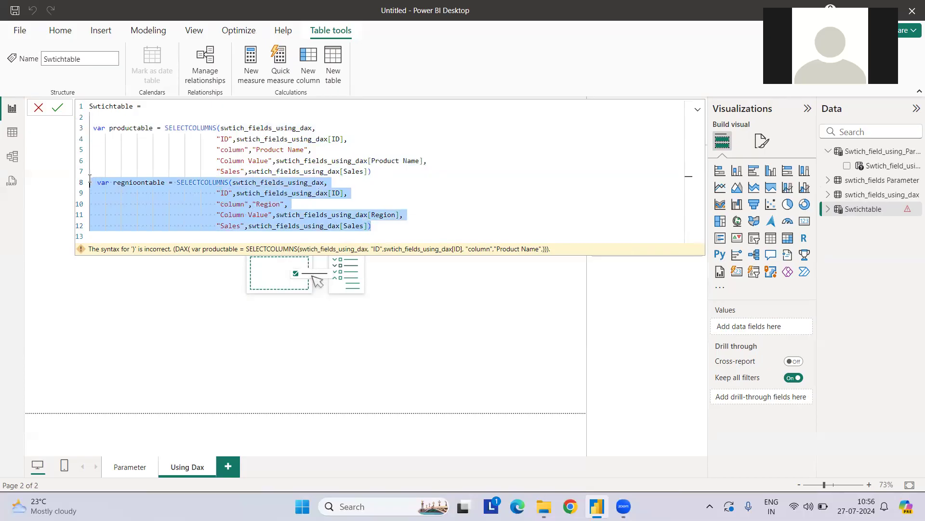
pyautogui.click(223, 138)
pyautogui.doubleClick(231, 149)
pyautogui.doubleClick(232, 161)
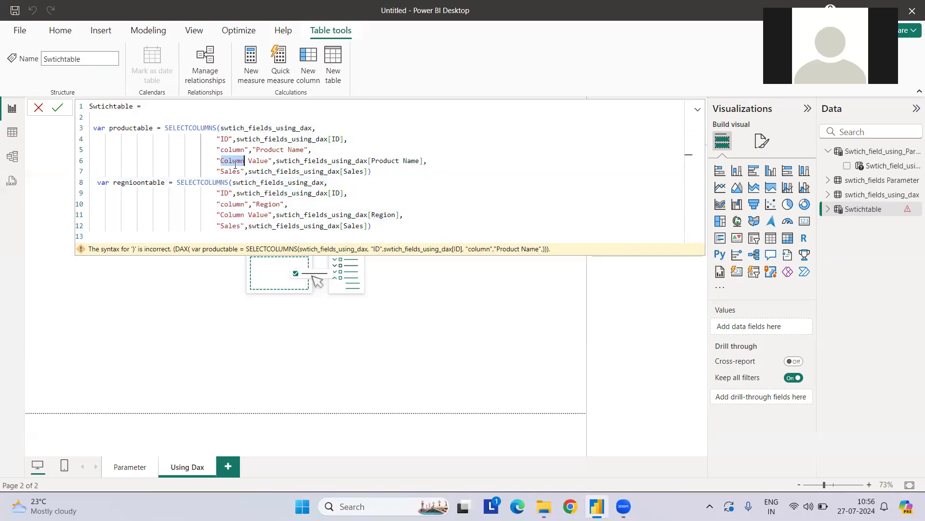
pyautogui.click(392, 229)
pyautogui.press('Return')
pyautogui.press('Return')
pyautogui.press('BackSpace')
pyautogui.press('BackSpace')
pyautogui.press('BackSpace')
pyautogui.press('BackSpace')
pyautogui.press('BackSpace')
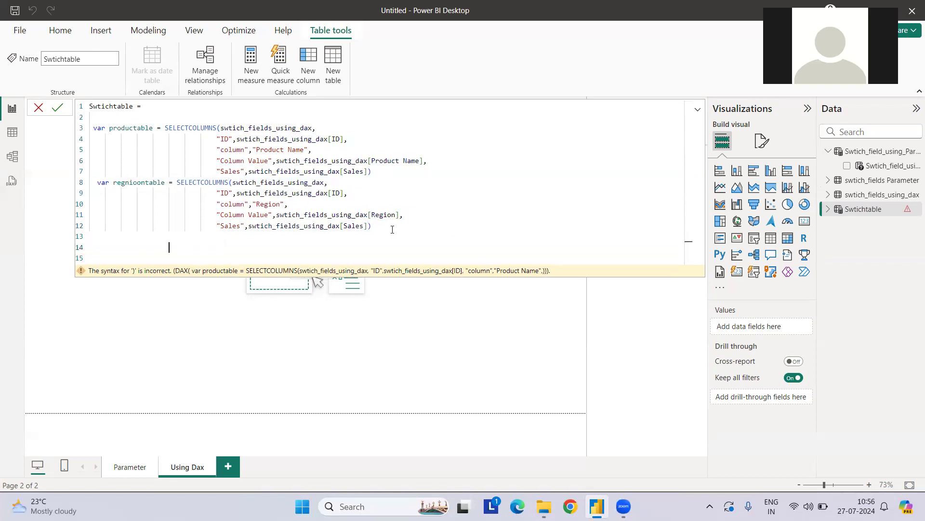
# Step: End the formula with RETURN UNION(productable,regnioontable) on line 14 and commit it
pyautogui.press('BackSpace')
pyautogui.press('BackSpace')
pyautogui.press('BackSpace')
pyautogui.press('Tab')
pyautogui.write('uni')
pyautogui.press('BackSpace')
pyautogui.press('BackSpace')
pyautogui.press('BackSpace')
pyautogui.press('BackSpace')
pyautogui.write('RETURN')
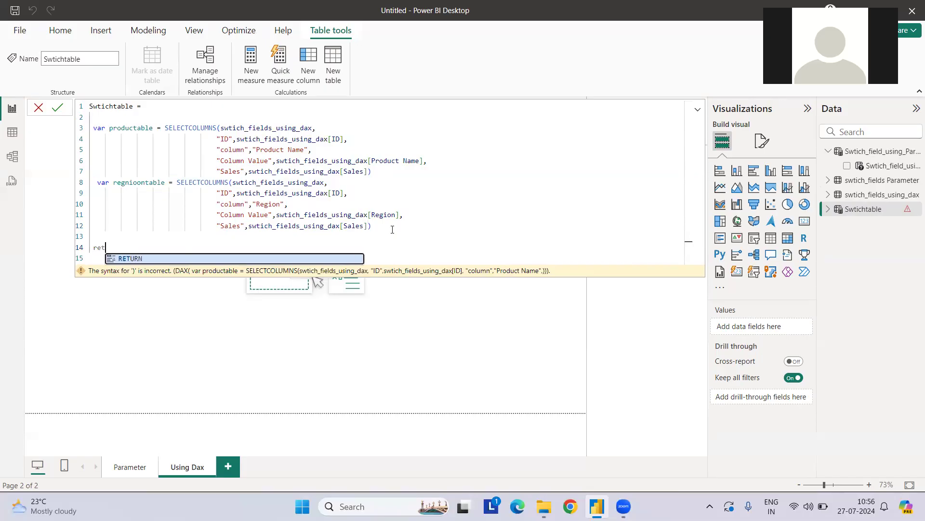
pyautogui.write(' un')
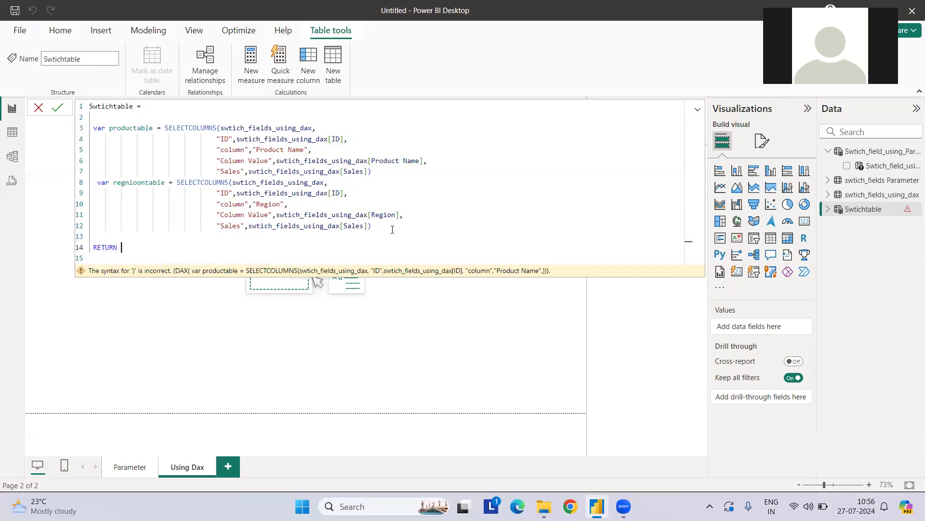
pyautogui.press('Down')
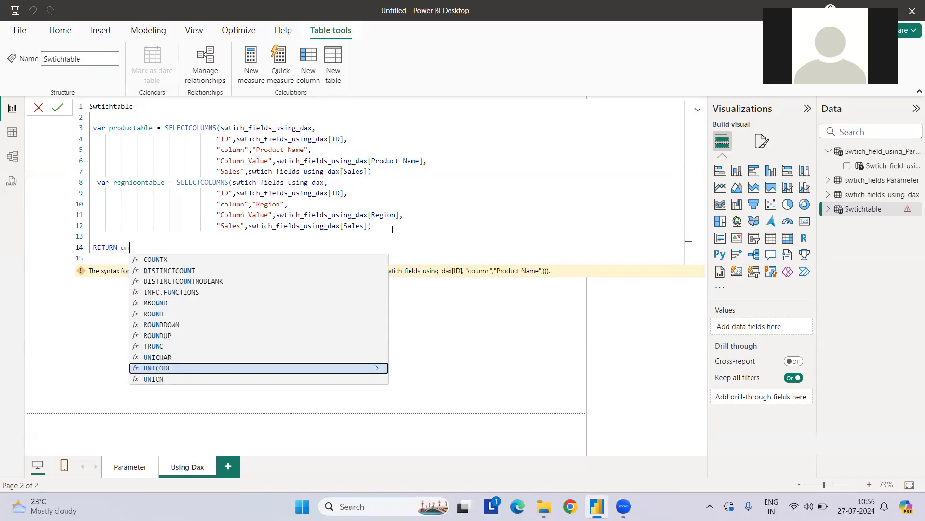
pyautogui.press('Down')
pyautogui.press('Tab')
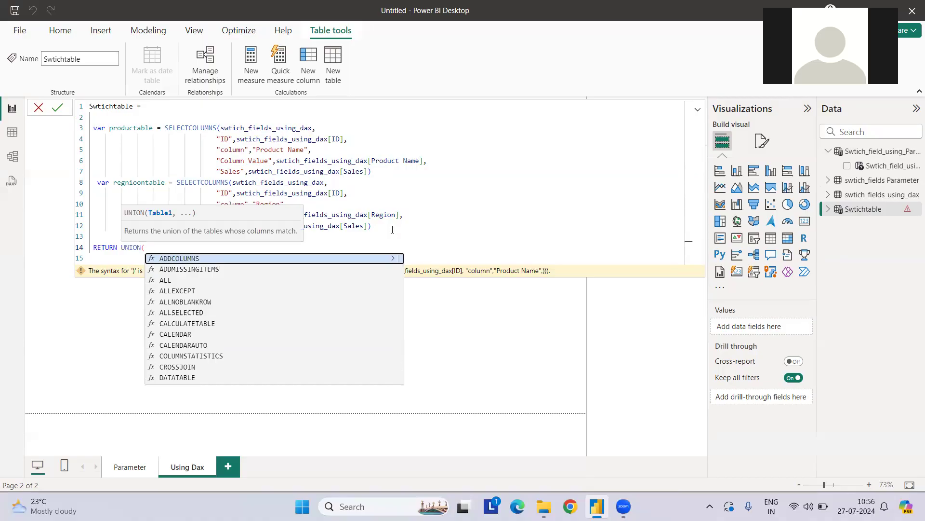
pyautogui.write('pro')
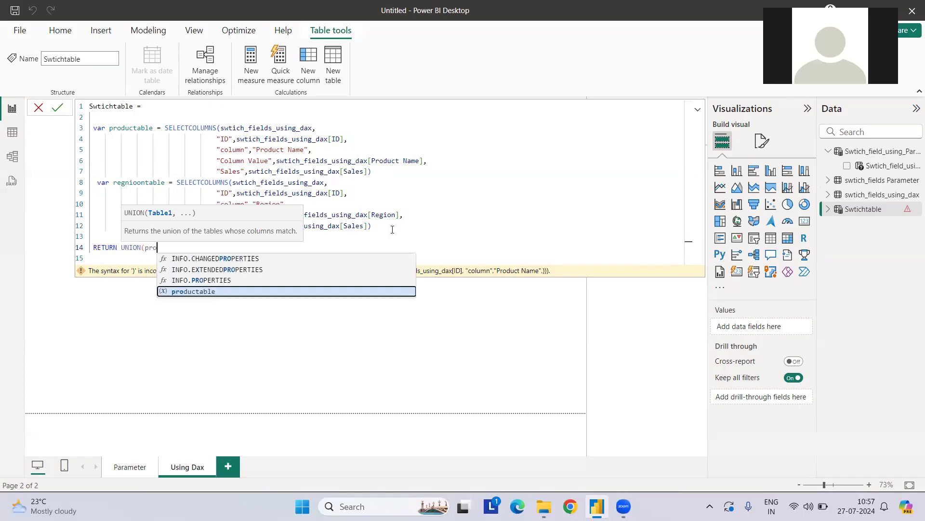
pyautogui.press('Tab')
pyautogui.write(',')
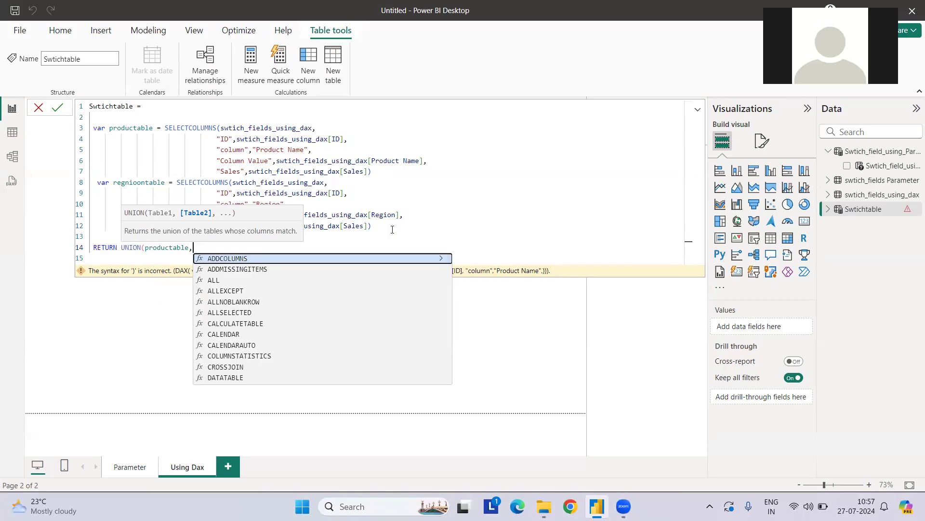
pyautogui.write('re')
pyautogui.press('Tab')
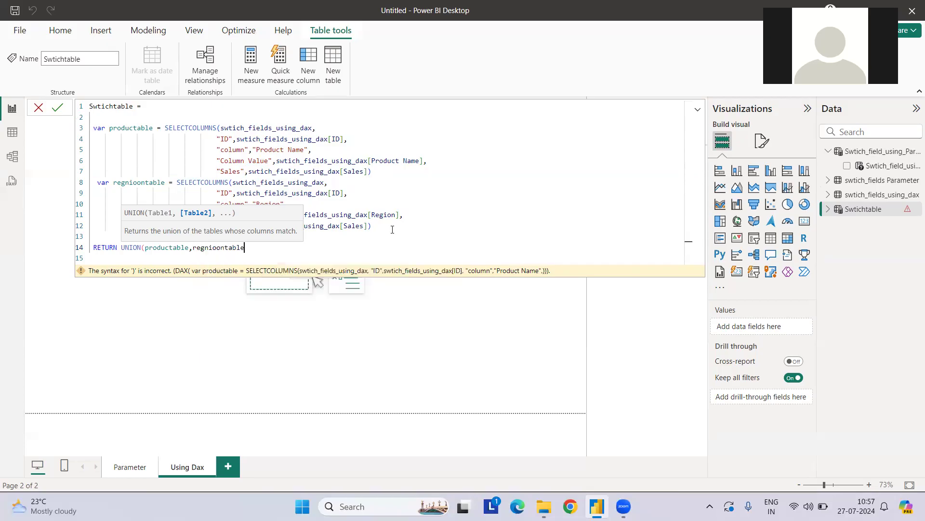
pyautogui.write(')')
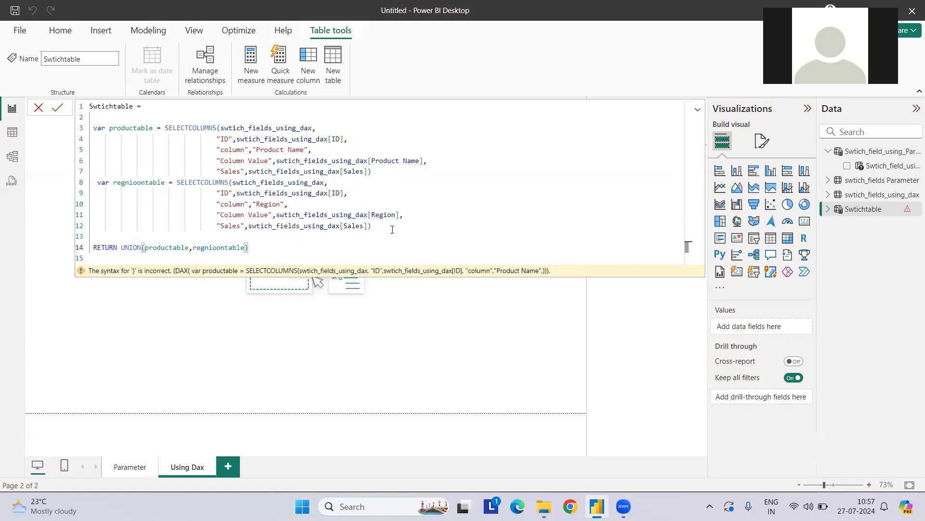
pyautogui.press('Return')
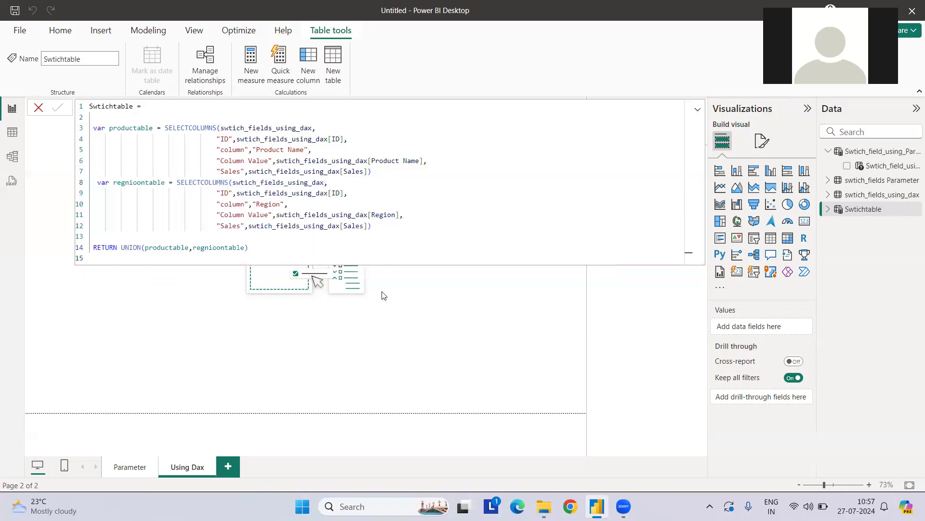
# Step: In Table view, inspect Swtichtable's ID, column, Column Value and Sales fields and their distinct values
pyautogui.click(12, 132)
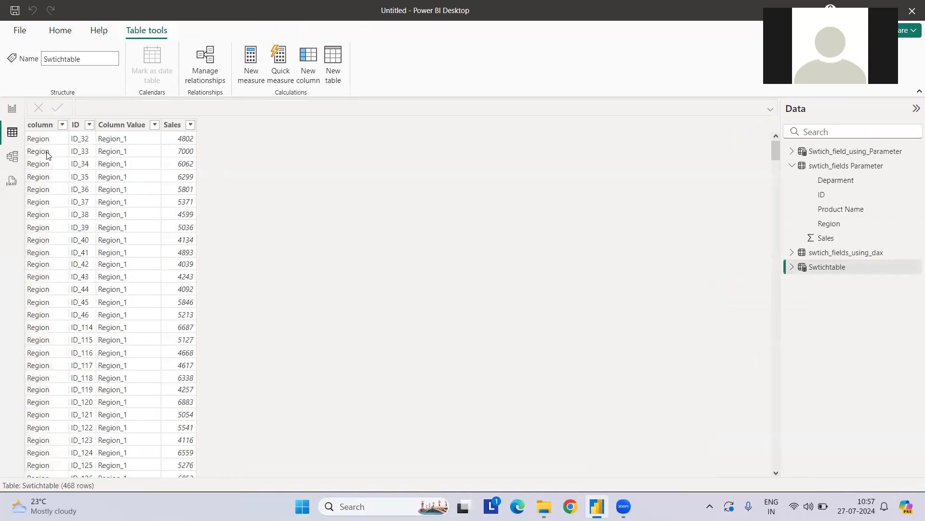
pyautogui.click(79, 125)
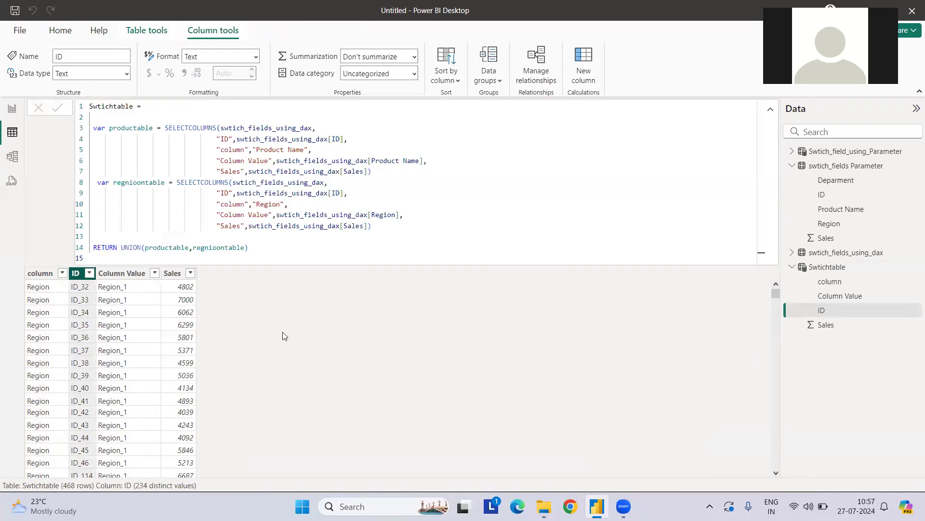
pyautogui.click(155, 274)
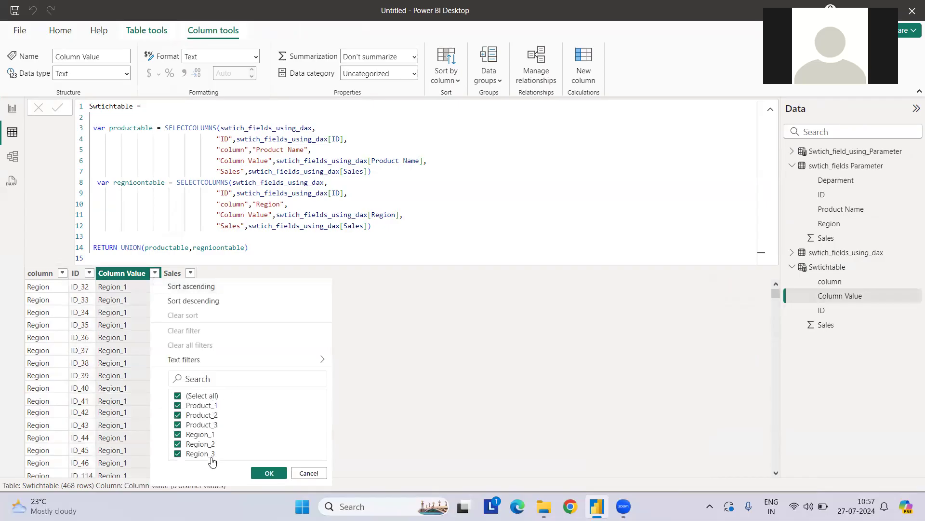
pyautogui.click(63, 273)
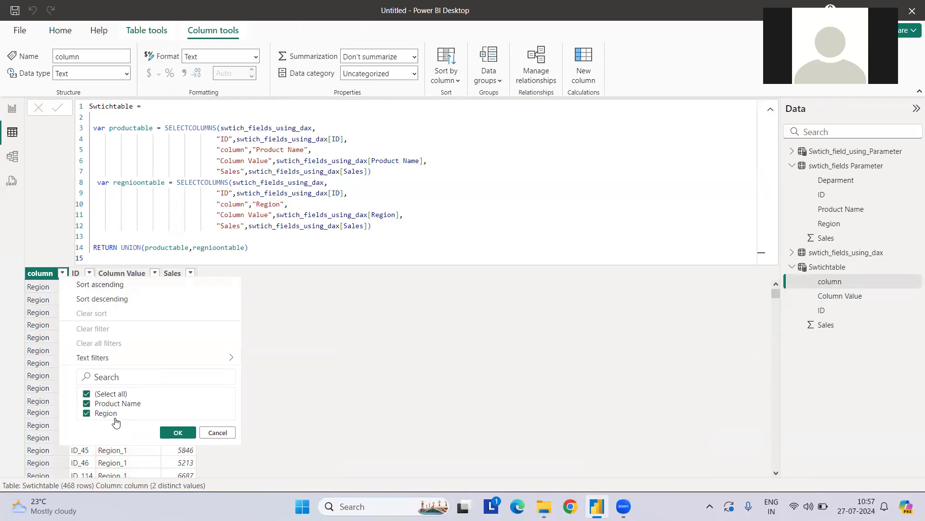
pyautogui.click(217, 433)
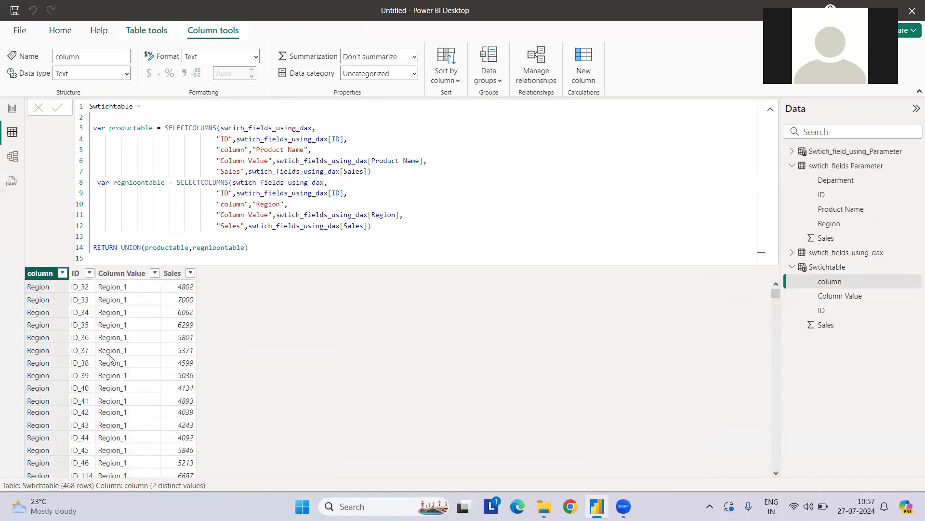
pyautogui.click(114, 274)
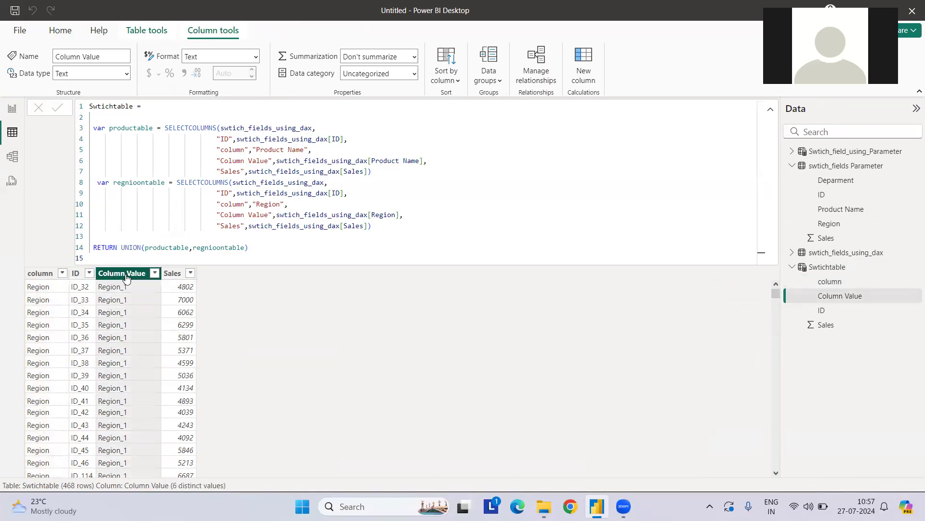
pyautogui.click(170, 275)
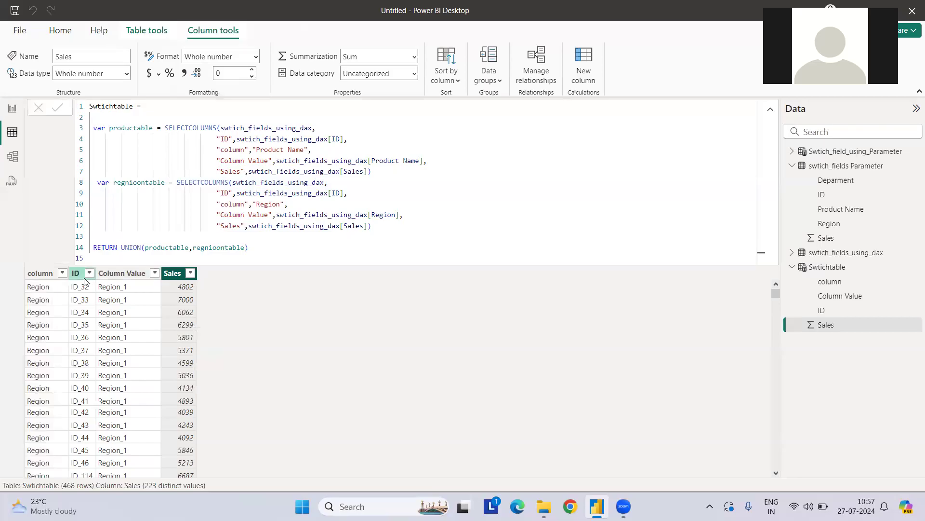
pyautogui.click(769, 113)
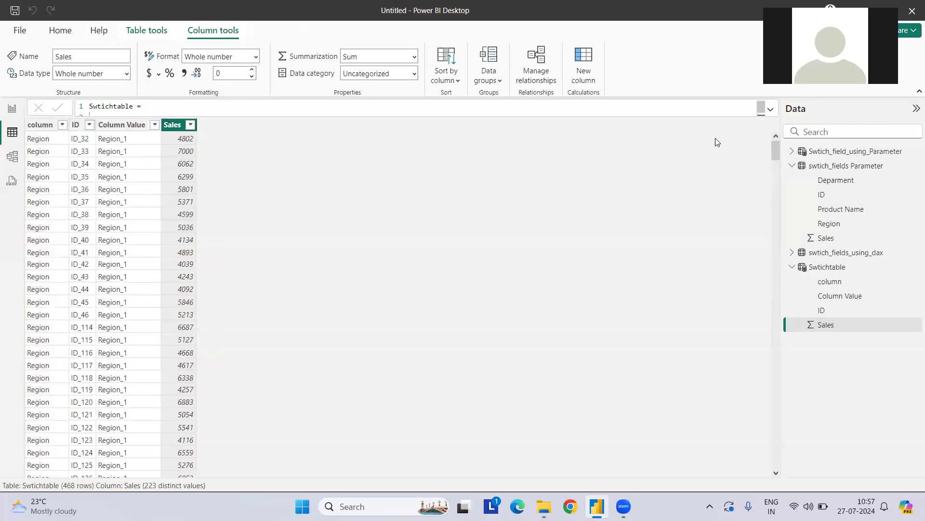
pyautogui.click(79, 126)
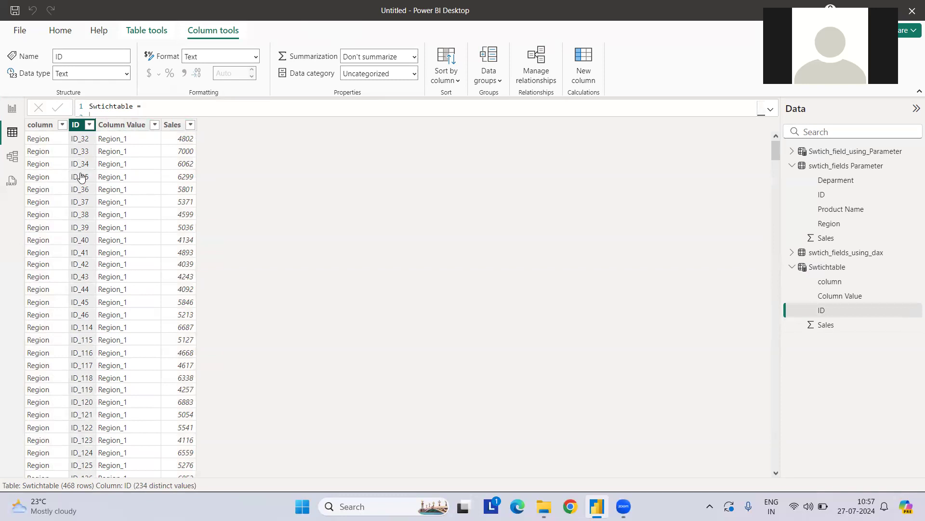
pyautogui.click(12, 110)
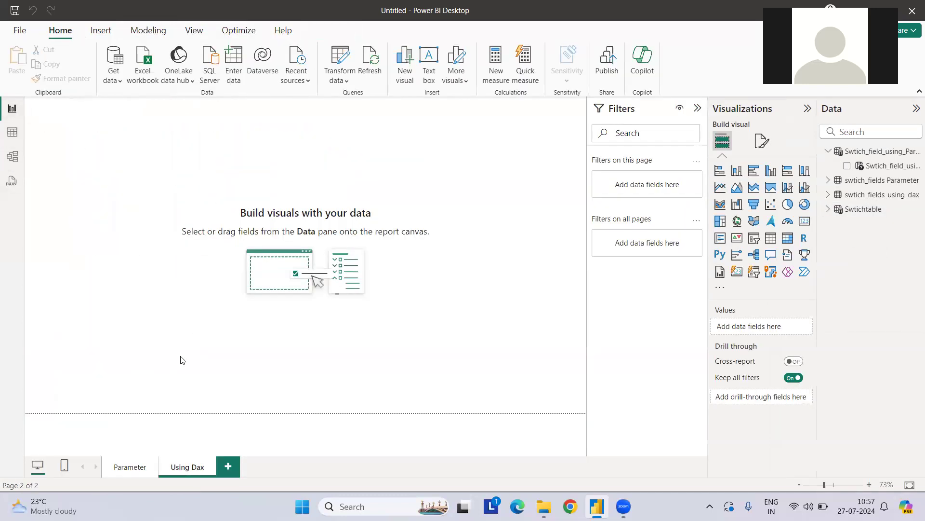
pyautogui.click(131, 466)
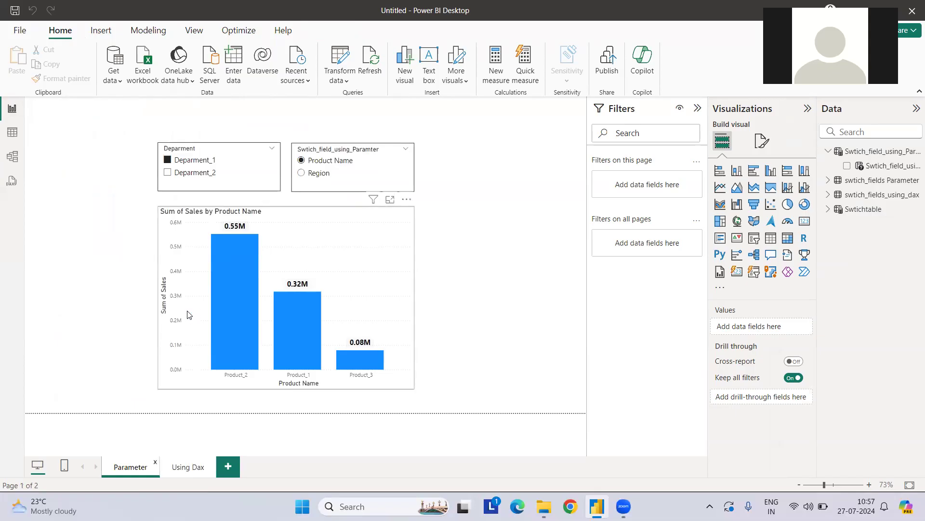
pyautogui.click(232, 151)
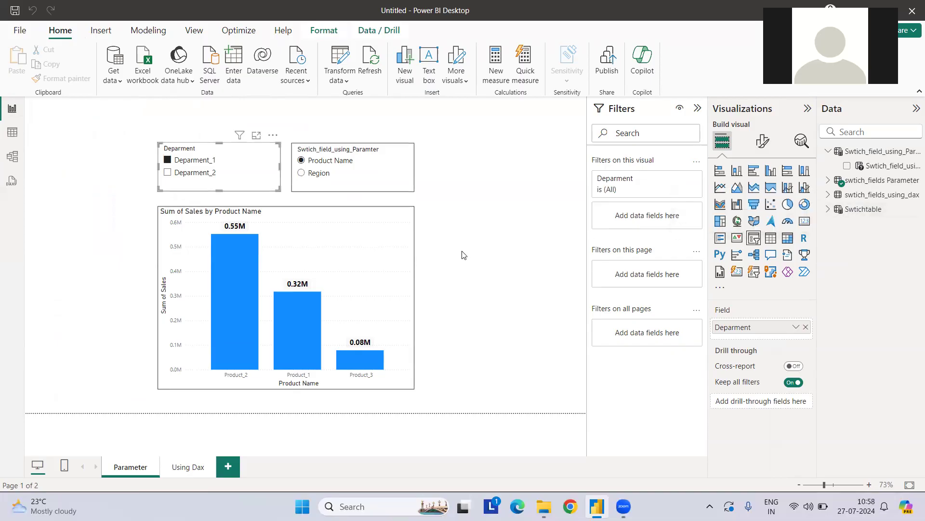
pyautogui.click(12, 132)
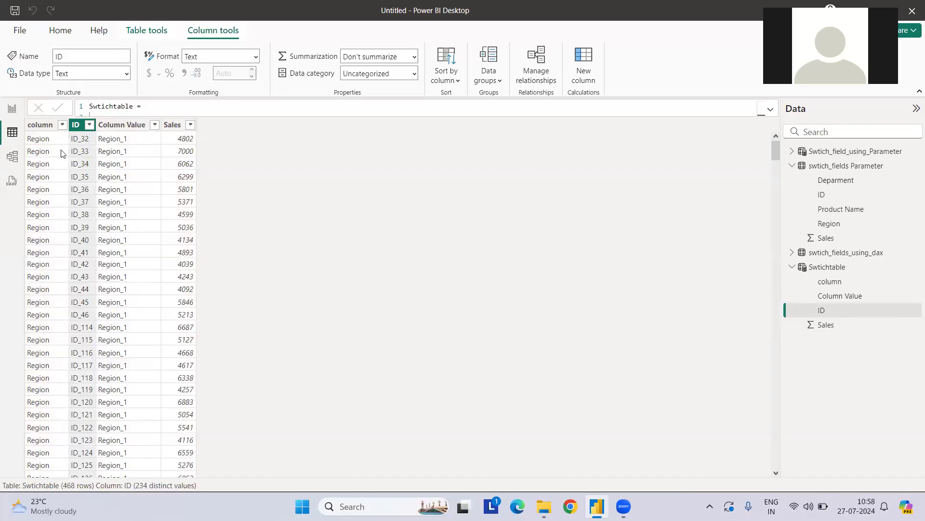
# Step: In Model view, relate swtich_fields_using_dax ID to Swtichtable ID as one-to-many
pyautogui.click(13, 158)
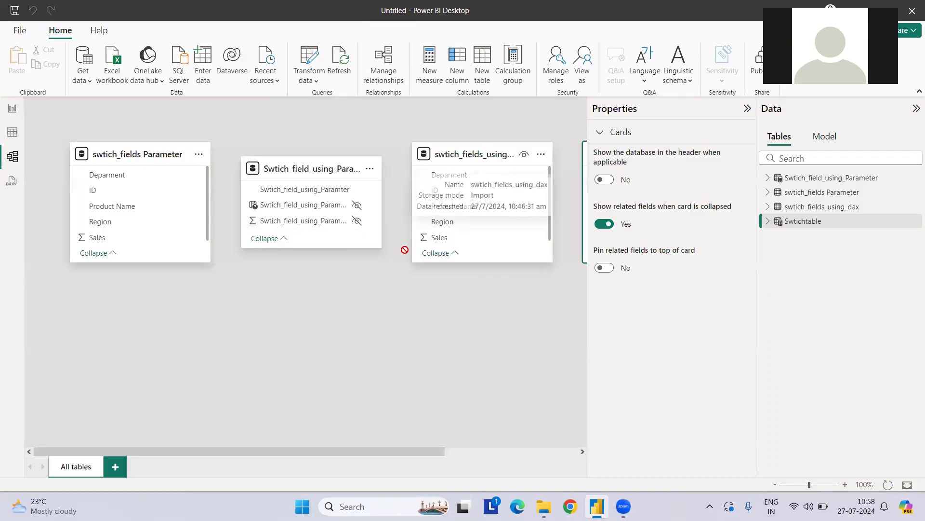
pyautogui.moveTo(405, 250); pyautogui.dragTo(168, 317)
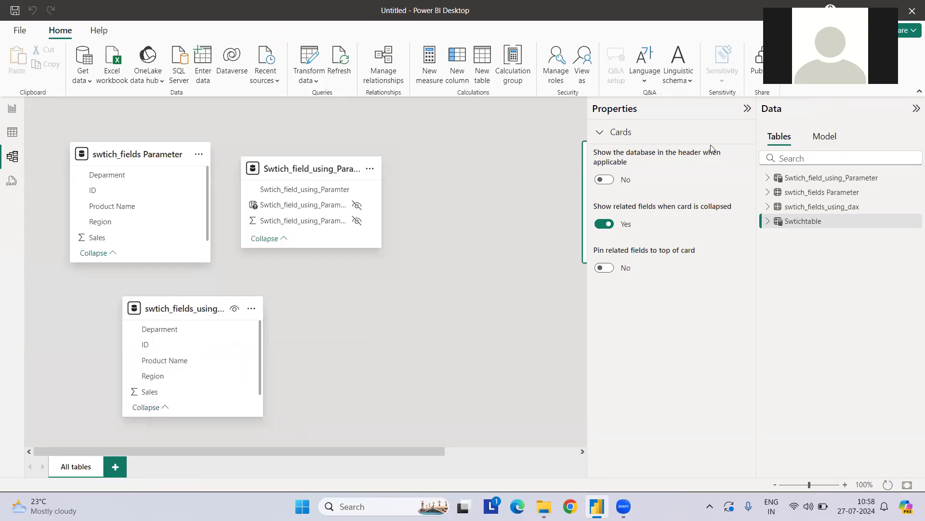
pyautogui.click(747, 110)
pyautogui.moveTo(649, 164); pyautogui.dragTo(392, 311)
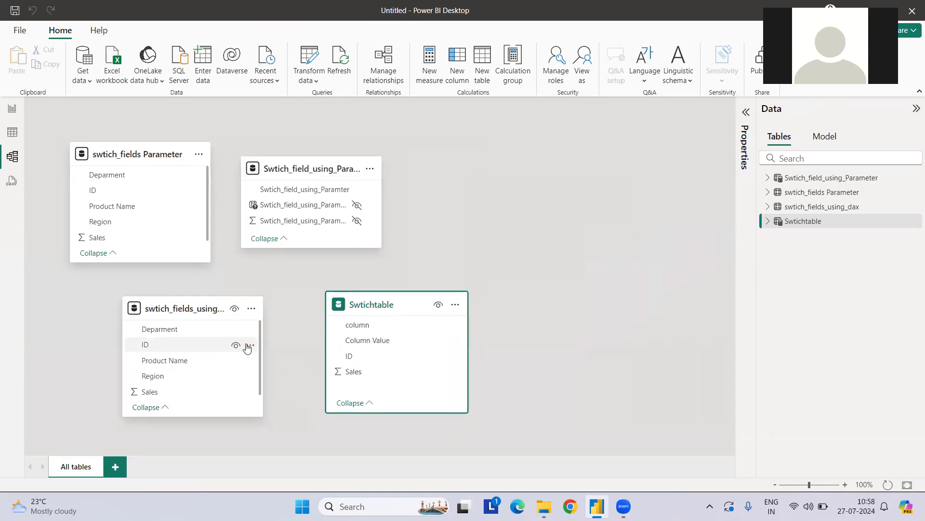
pyautogui.moveTo(176, 345); pyautogui.dragTo(345, 356)
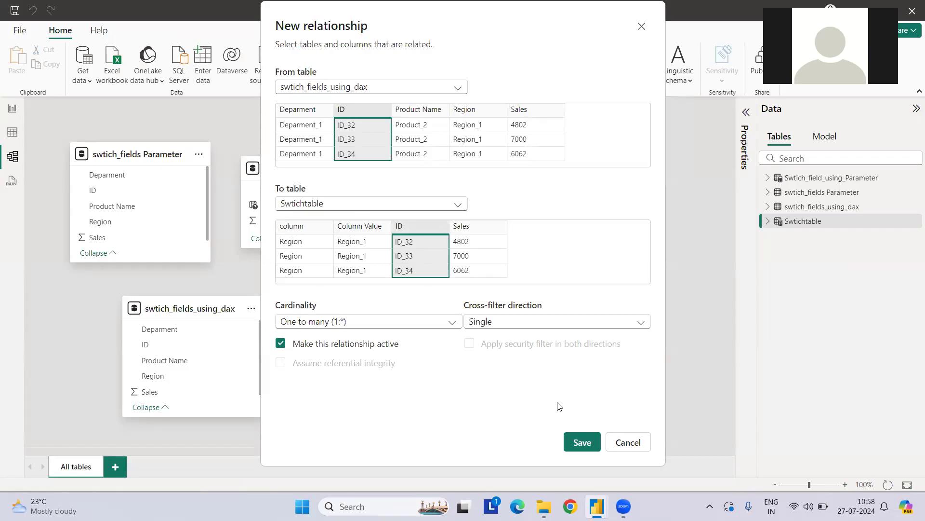
pyautogui.click(580, 441)
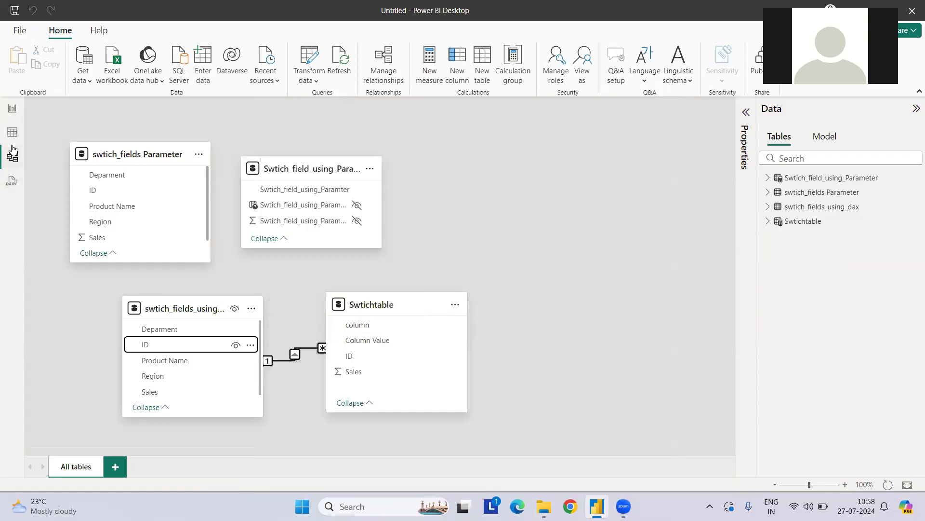
# Step: On the Using Dax page, add a large column chart plotting Sales from swtich_fields_using_dax
pyautogui.click(12, 108)
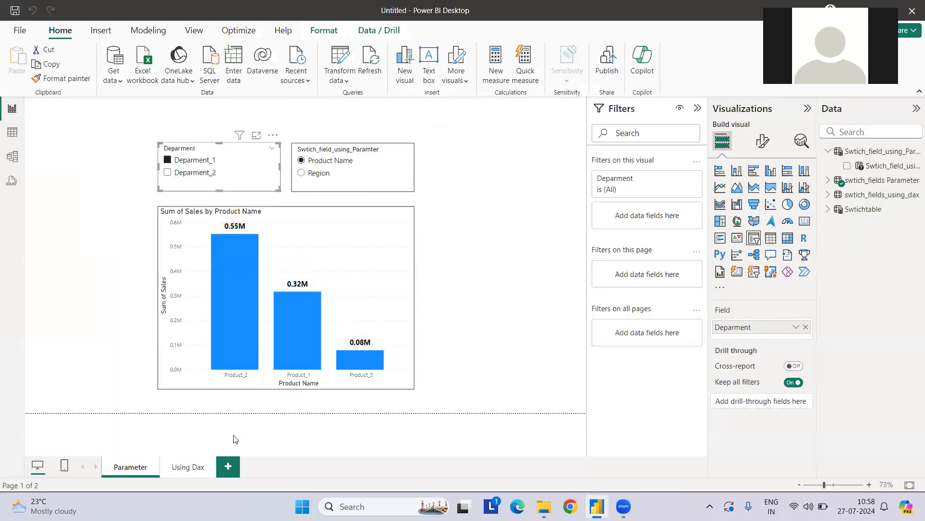
pyautogui.click(195, 470)
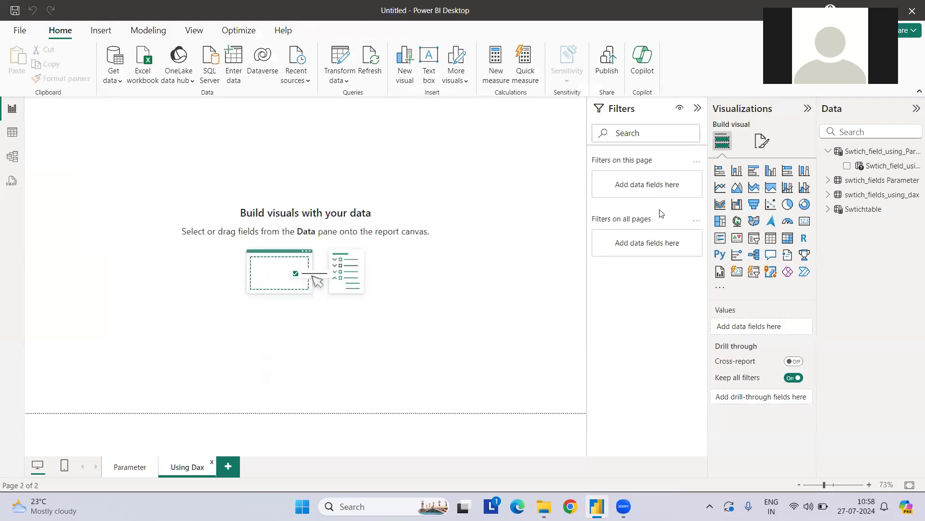
pyautogui.moveTo(770, 175); pyautogui.dragTo(138, 155)
pyautogui.moveTo(285, 228); pyautogui.dragTo(235, 247)
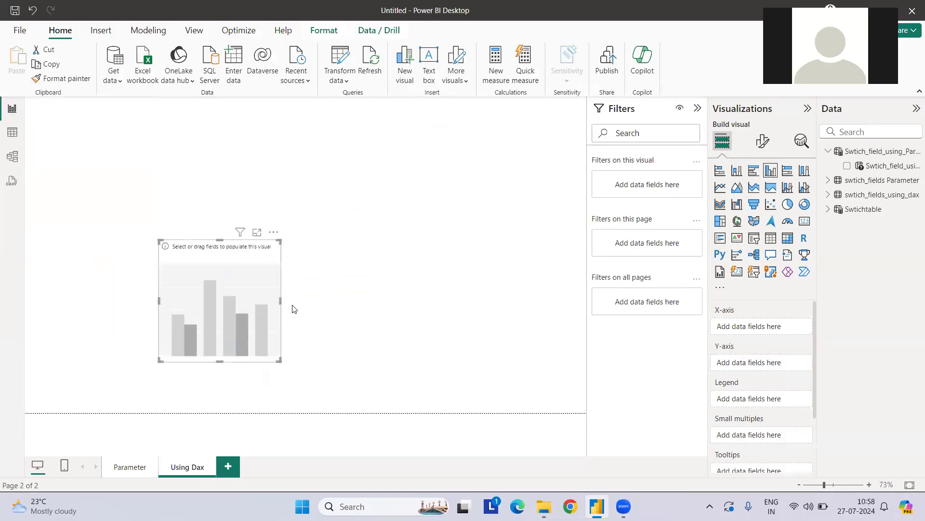
pyautogui.moveTo(279, 361); pyautogui.dragTo(436, 397)
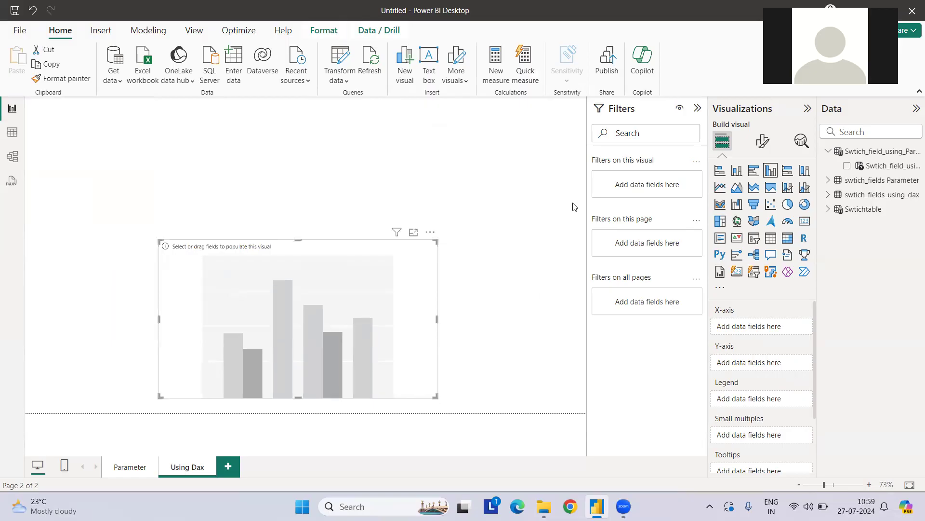
pyautogui.click(829, 194)
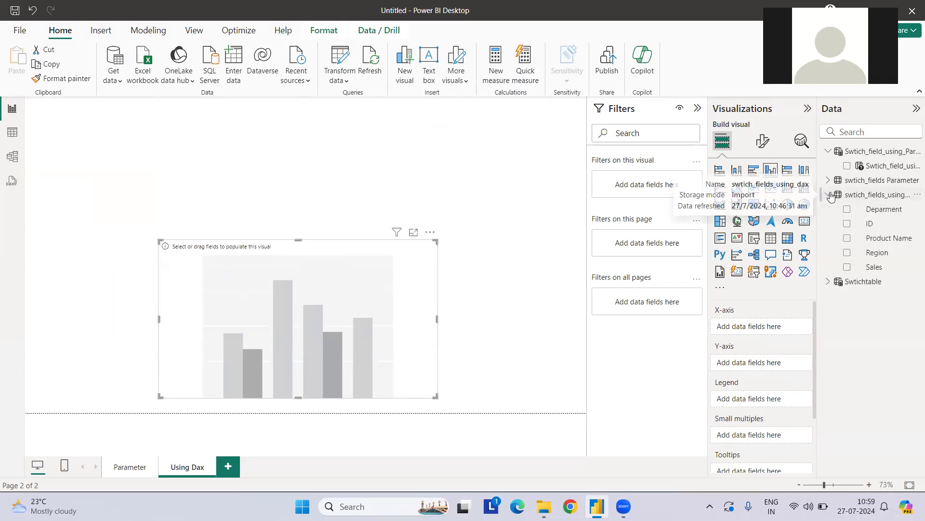
pyautogui.click(848, 267)
# Step: Add a slicer above the chart showing Swtichtable's column field
pyautogui.click(431, 175)
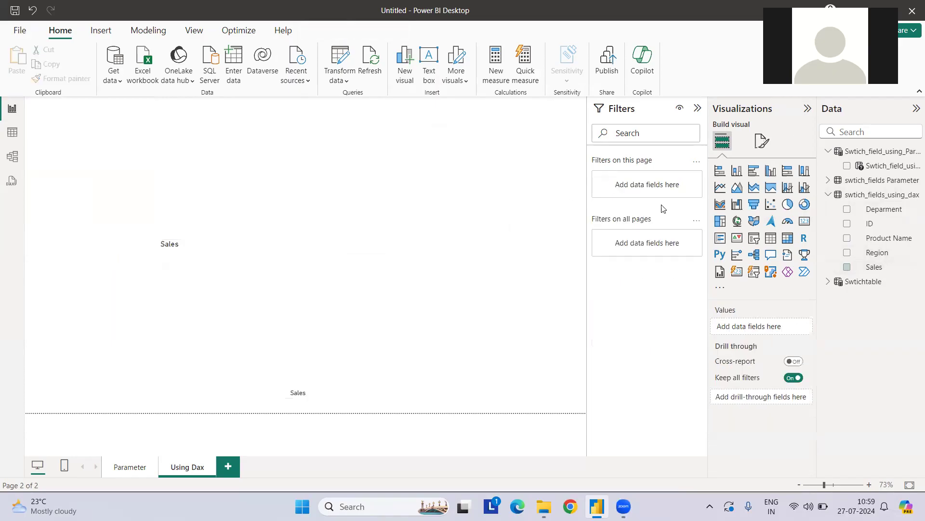
pyautogui.click(755, 237)
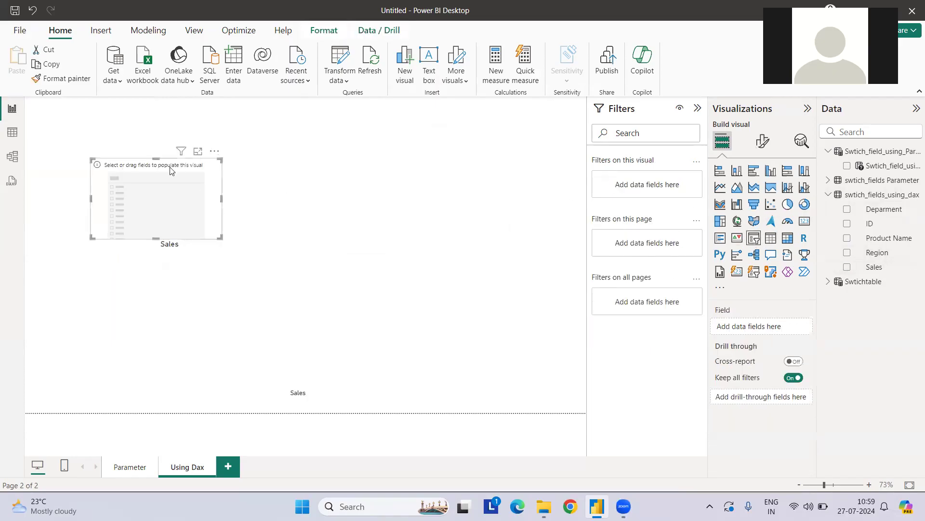
pyautogui.moveTo(171, 169); pyautogui.dragTo(348, 147)
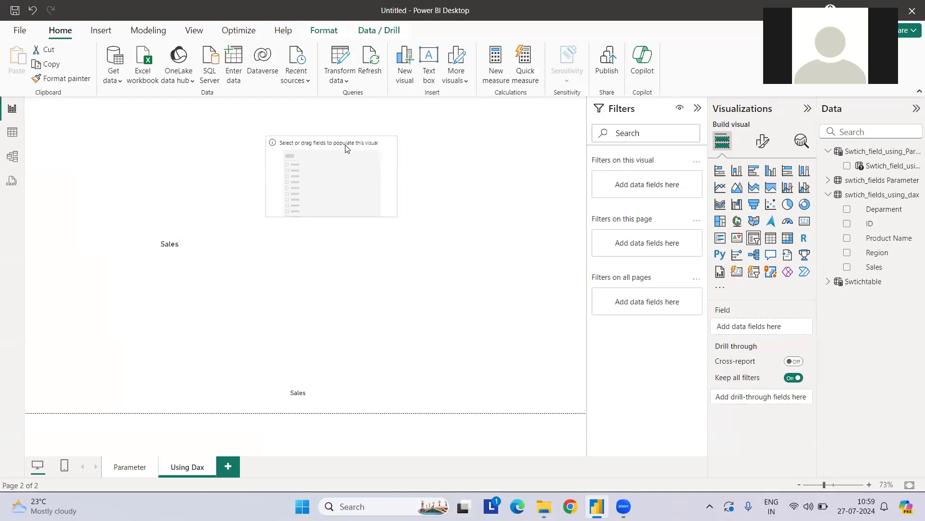
pyautogui.click(828, 282)
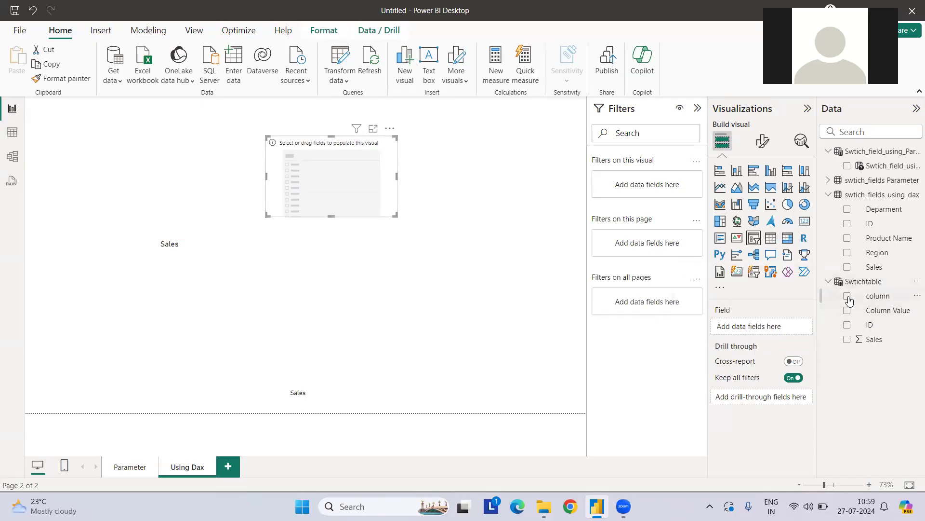
pyautogui.click(847, 296)
# Step: Set the slicer to single select and resize it to fit its two options
pyautogui.click(763, 141)
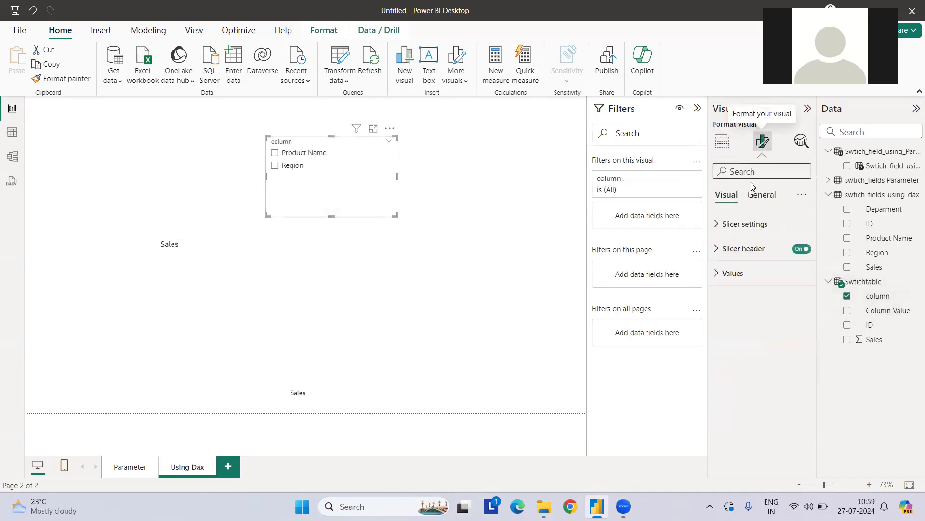
pyautogui.click(753, 234)
pyautogui.click(753, 316)
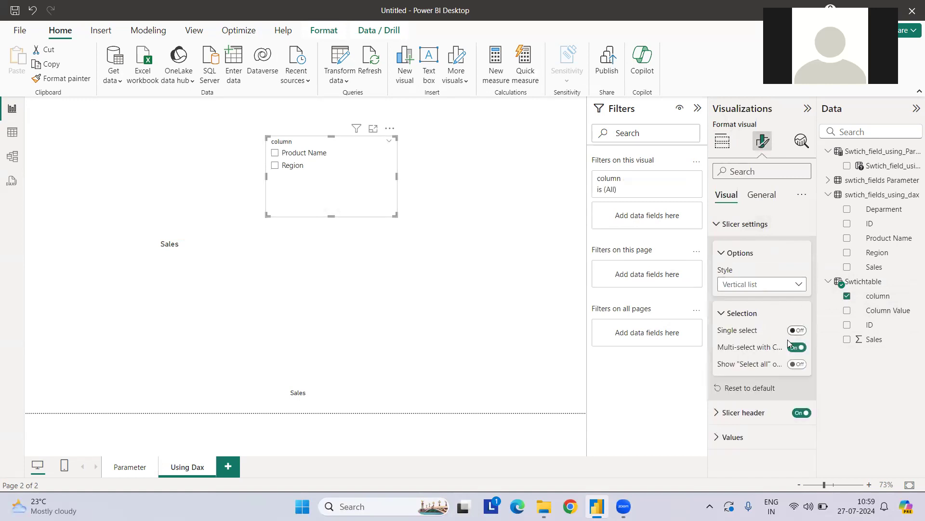
pyautogui.click(796, 331)
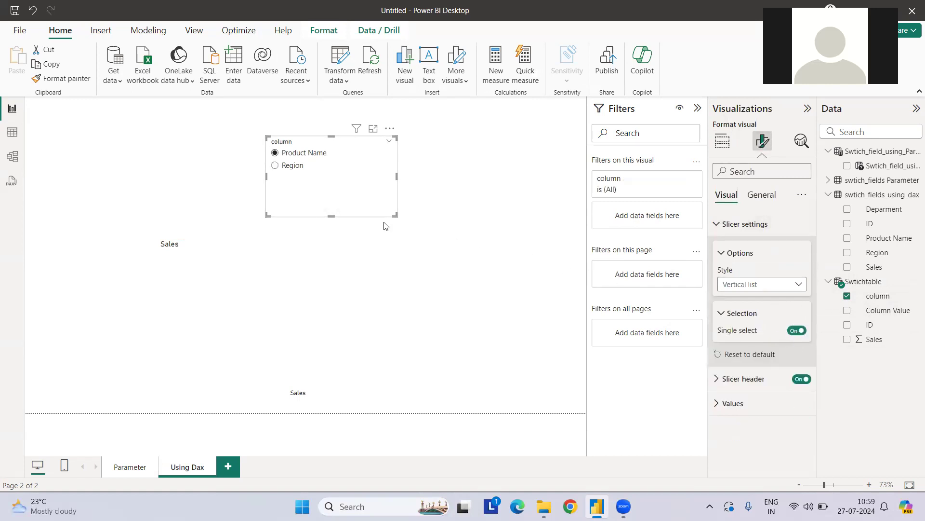
pyautogui.moveTo(330, 216); pyautogui.dragTo(335, 189)
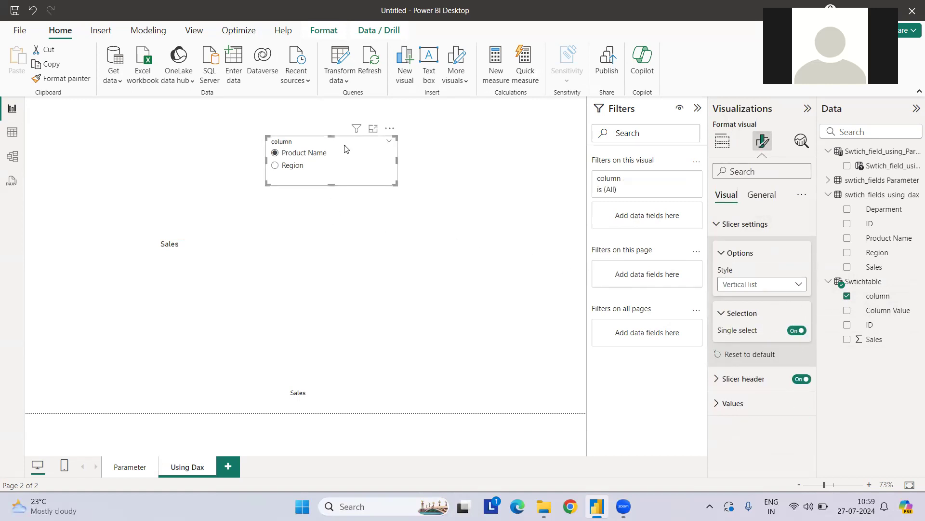
pyautogui.moveTo(349, 143); pyautogui.dragTo(414, 194)
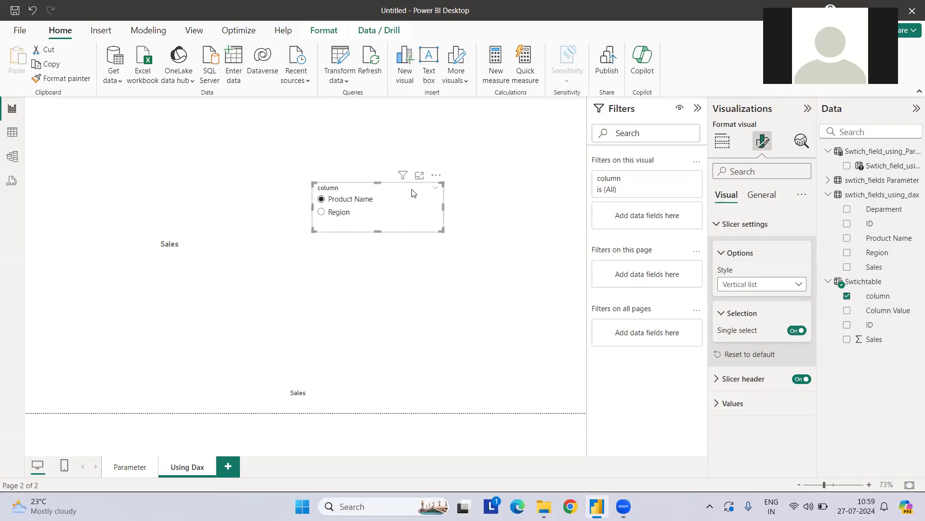
# Step: Put Column Value on the chart's X-axis and Sales on its Y-axis
pyautogui.click(353, 261)
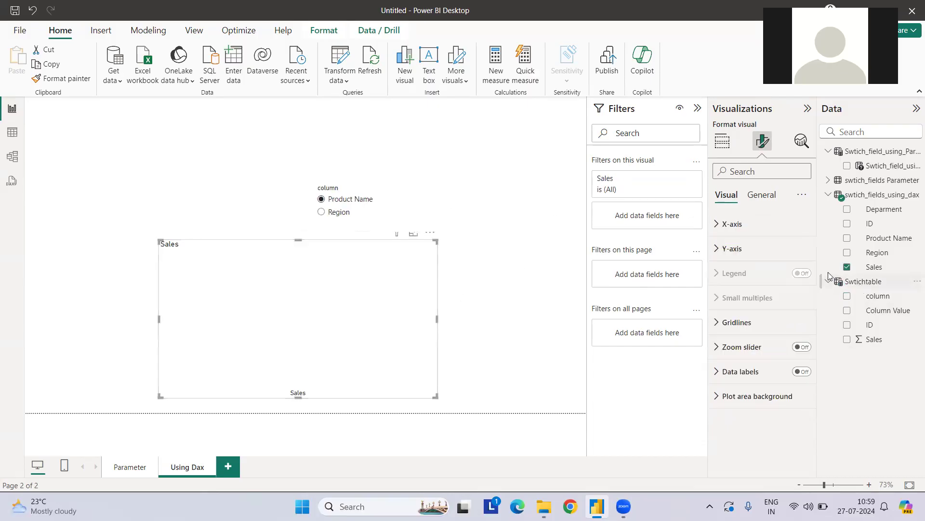
pyautogui.click(722, 141)
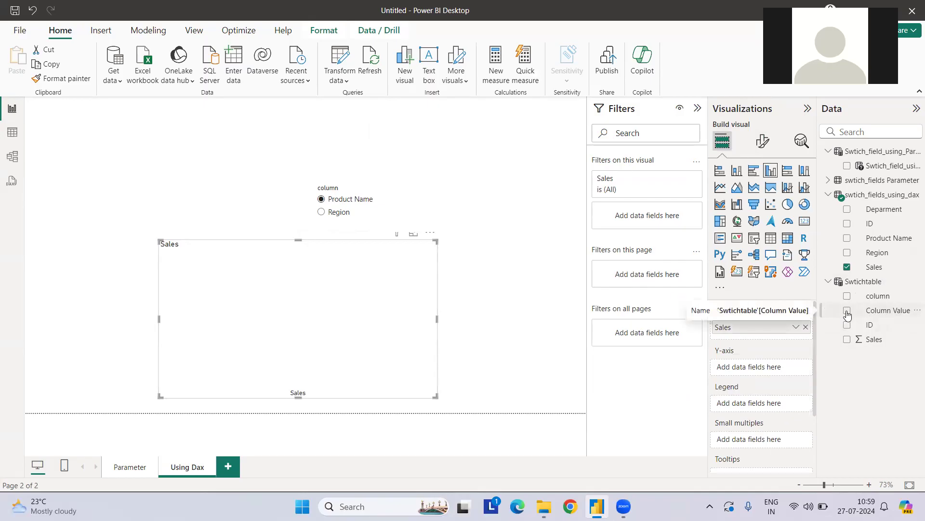
pyautogui.click(848, 314)
pyautogui.moveTo(775, 403); pyautogui.dragTo(775, 369)
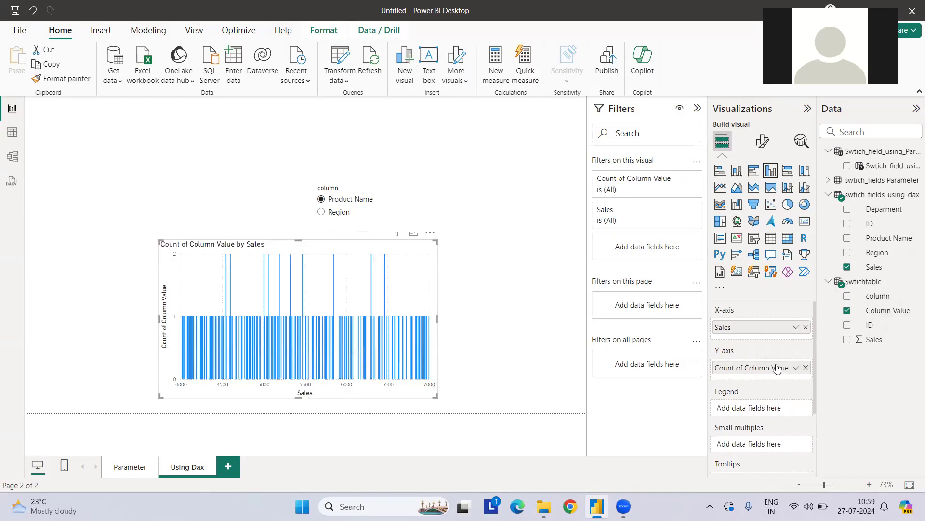
pyautogui.click(805, 327)
pyautogui.moveTo(764, 365); pyautogui.dragTo(760, 330)
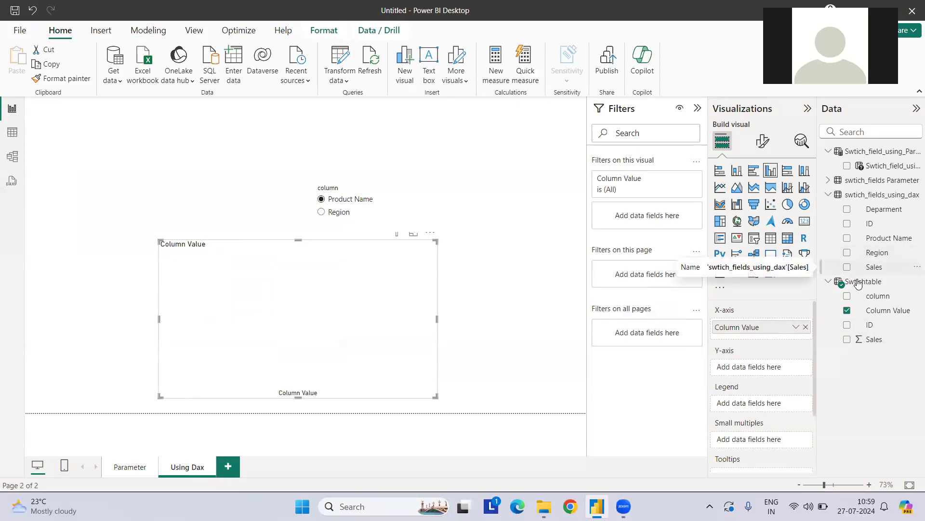
pyautogui.moveTo(870, 266); pyautogui.dragTo(758, 368)
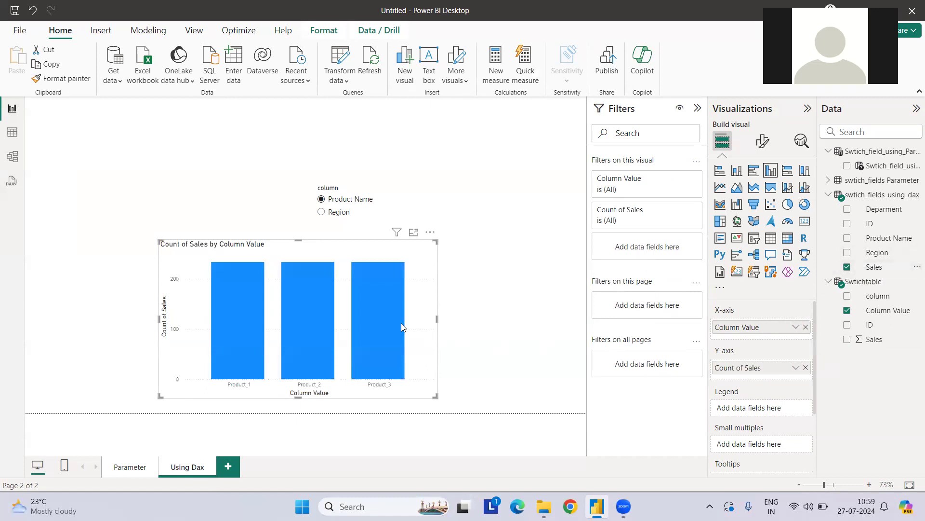
# Step: Test the column slicer with Region, then return it to Product Name
pyautogui.click(333, 212)
pyautogui.click(354, 199)
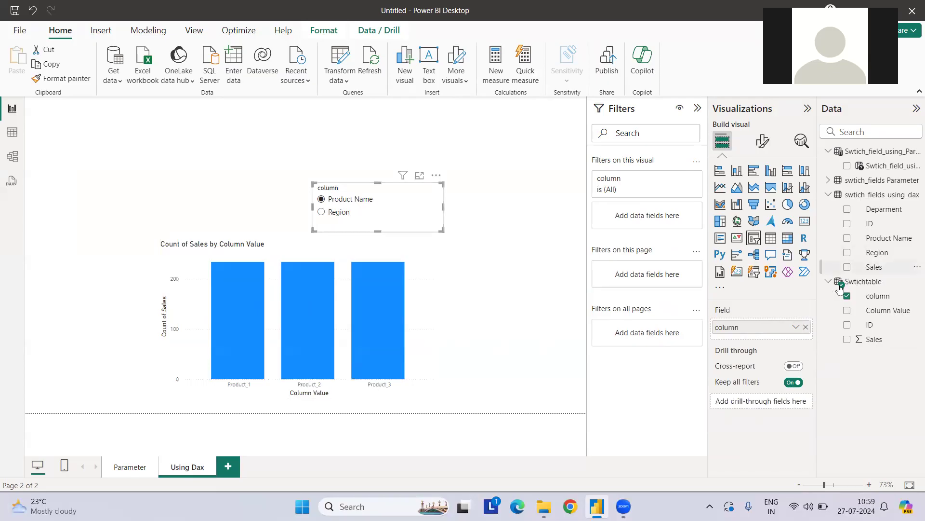
pyautogui.click(423, 260)
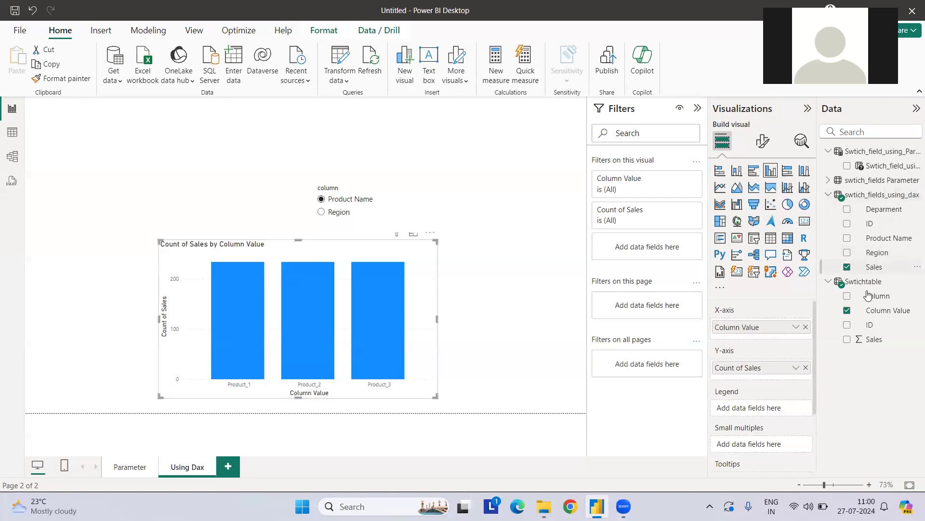
# Step: Swap in Swtichtable's Sales so the chart plots Sum of Sales by Column Value
pyautogui.click(848, 310)
pyautogui.click(847, 339)
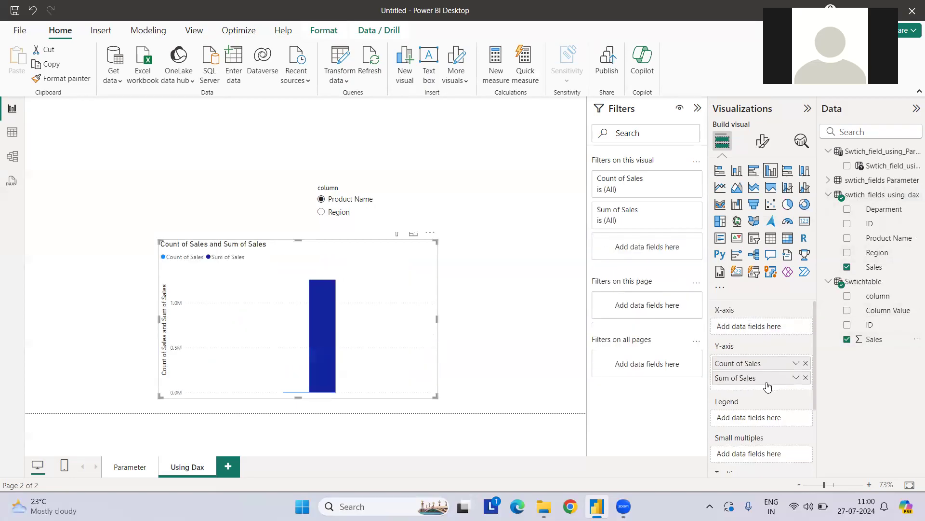
pyautogui.moveTo(762, 378); pyautogui.dragTo(757, 327)
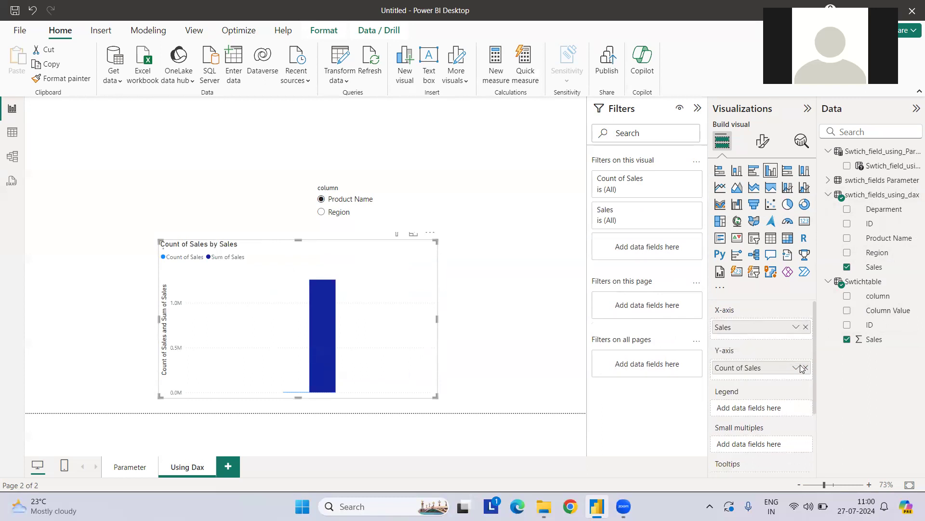
pyautogui.click(806, 368)
pyautogui.moveTo(878, 313); pyautogui.dragTo(771, 371)
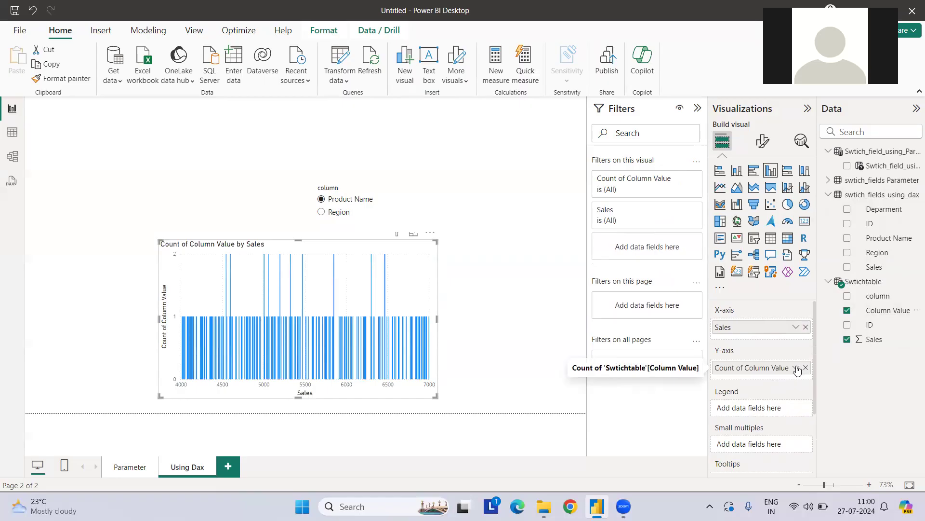
pyautogui.moveTo(755, 331)
pyautogui.mouseDown()
pyautogui.moveTo(762, 372)
pyautogui.moveTo(758, 324)
pyautogui.mouseUp()
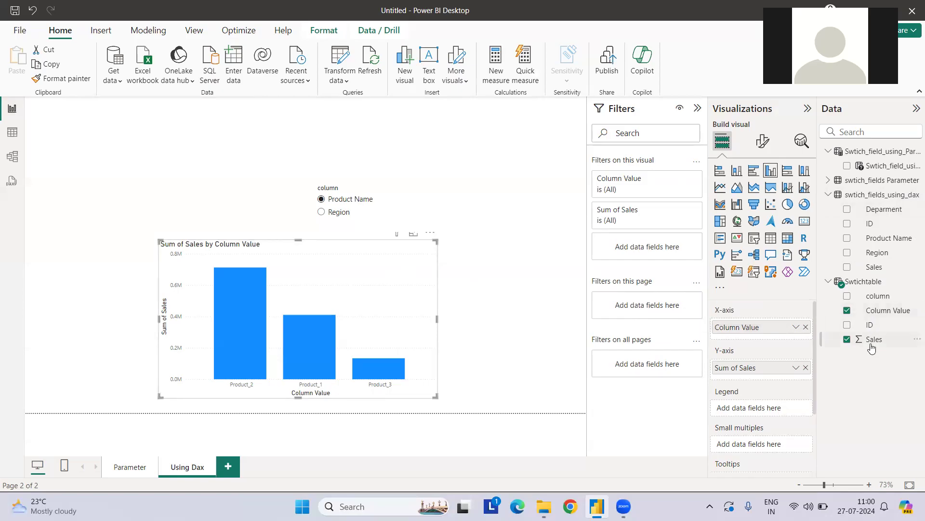
# Step: Turn on data labels for the bar chart's values
pyautogui.click(329, 217)
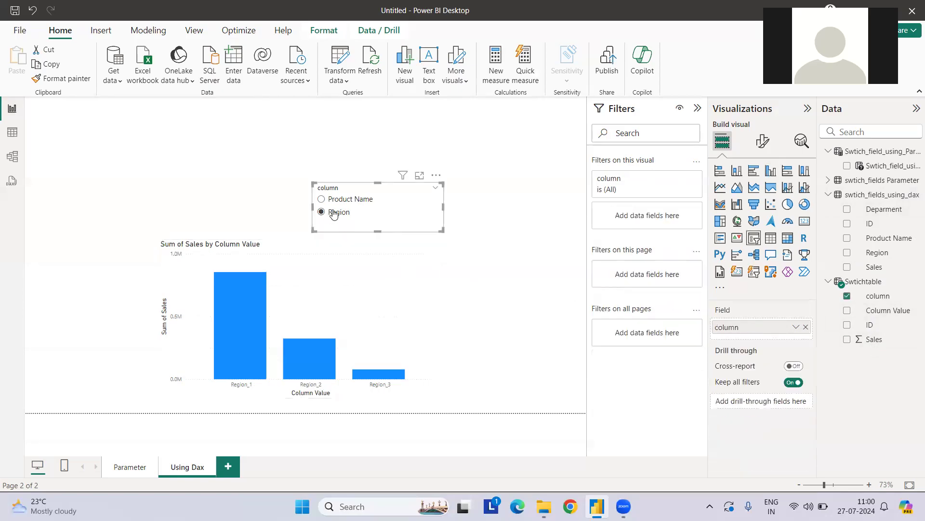
pyautogui.click(384, 249)
pyautogui.click(763, 141)
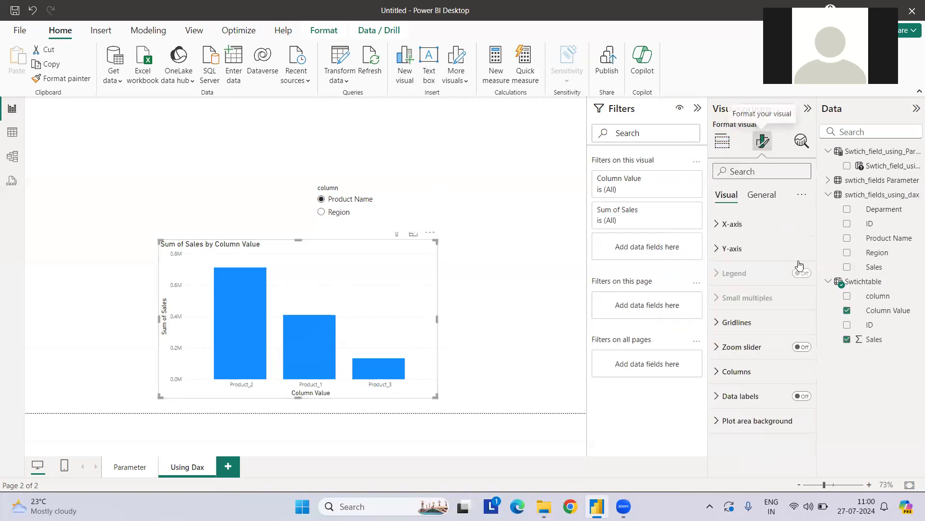
pyautogui.click(802, 397)
pyautogui.click(750, 398)
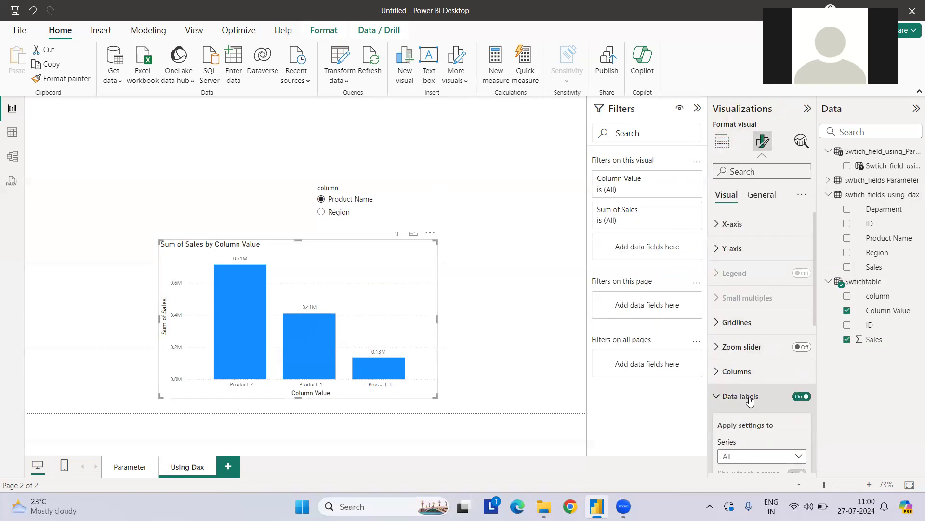
pyautogui.scroll(-5, 749, 396)
pyautogui.click(745, 325)
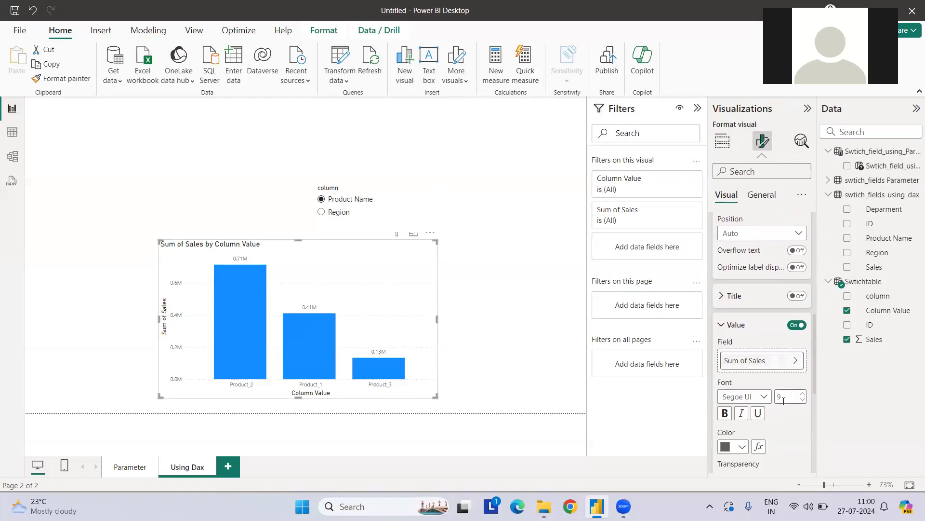
# Step: Enlarge the data label font, make the labels black, and add a background box
pyautogui.doubleClick(781, 397)
pyautogui.write('12')
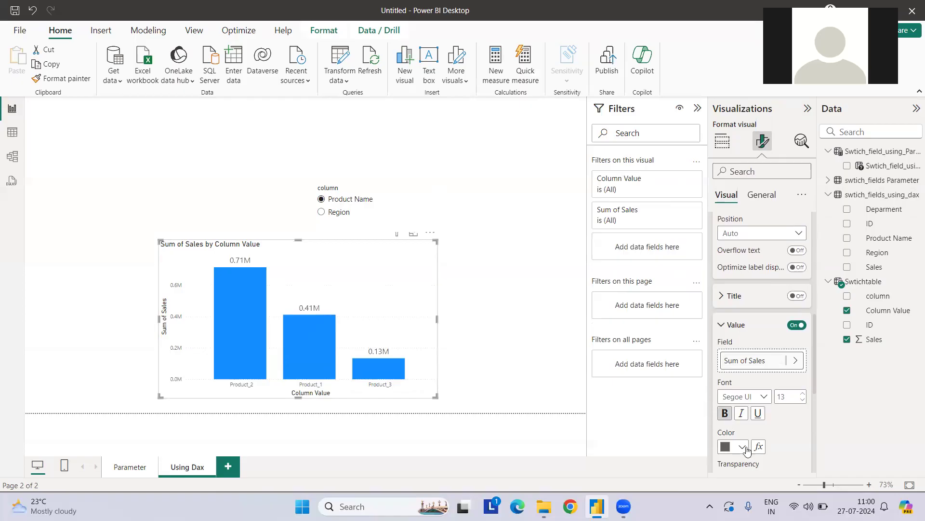
pyautogui.click(742, 447)
pyautogui.click(733, 394)
pyautogui.scroll(-5, 751, 381)
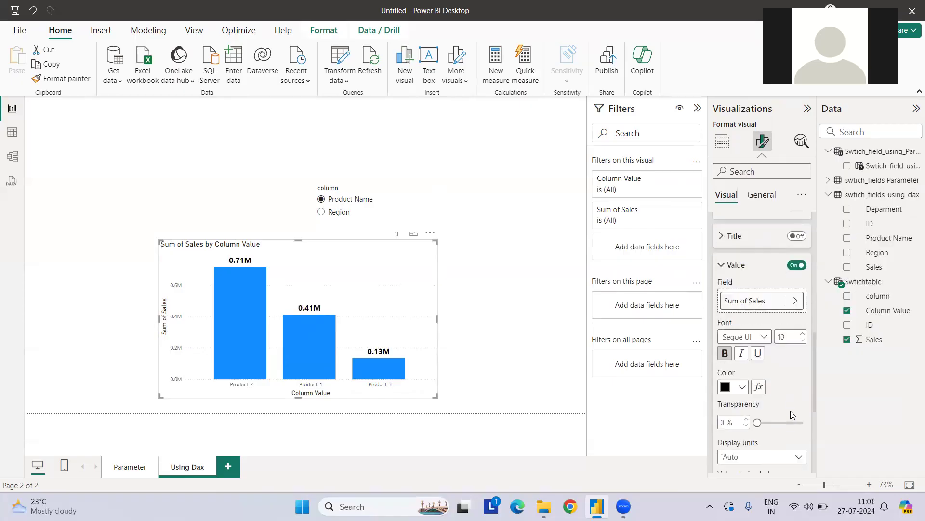
pyautogui.scroll(-3, 791, 376)
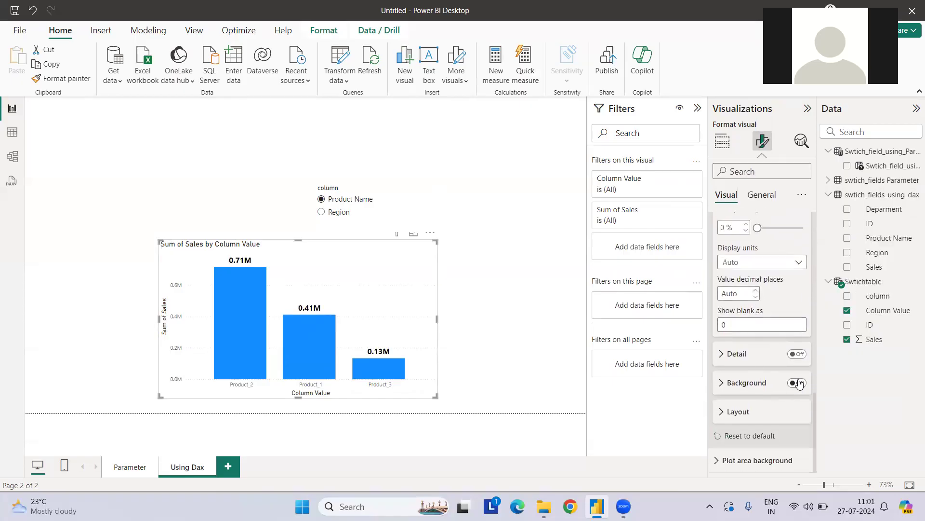
pyautogui.click(797, 383)
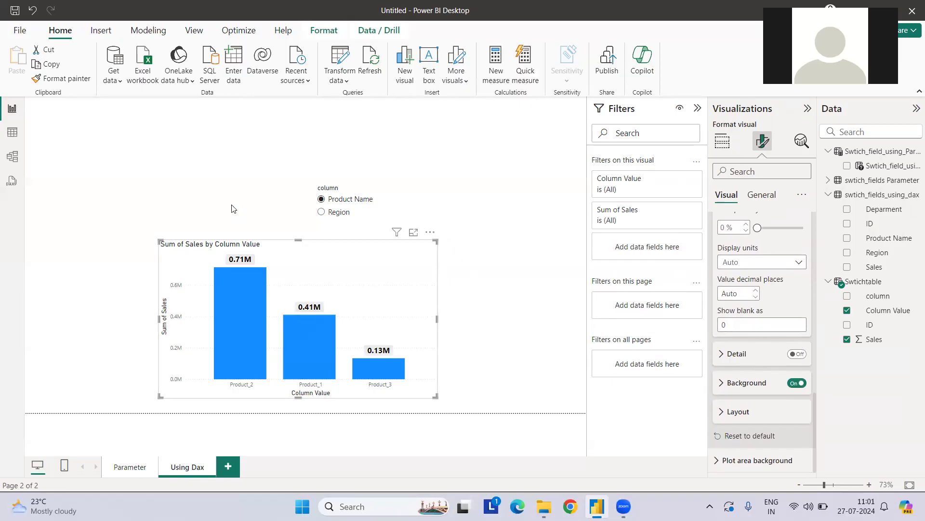
pyautogui.click(512, 219)
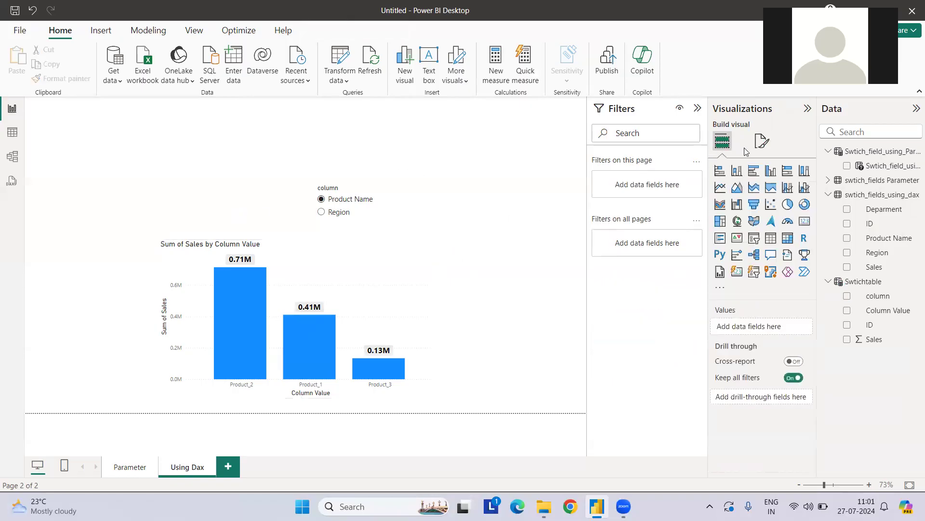
# Step: Add a Deparment slicer above the chart and filter it to Deparment_1
pyautogui.click(754, 238)
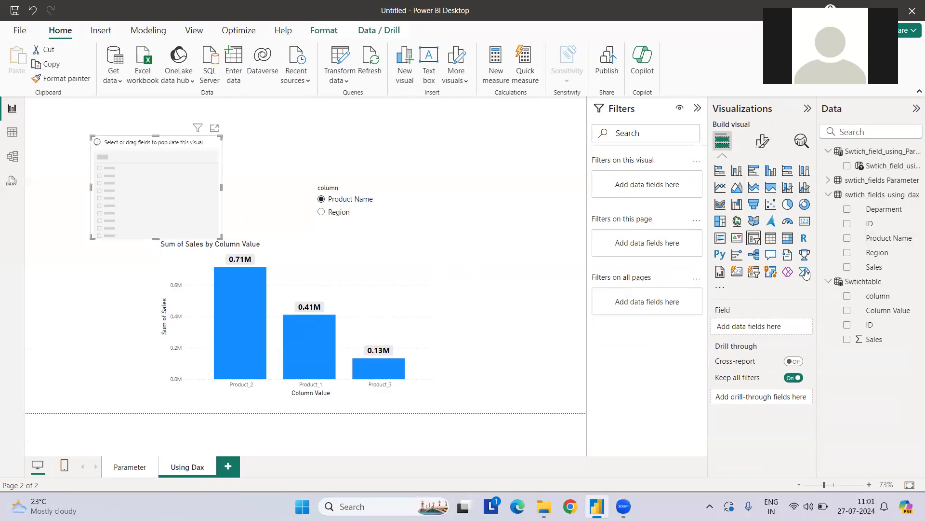
pyautogui.moveTo(187, 202); pyautogui.dragTo(255, 189)
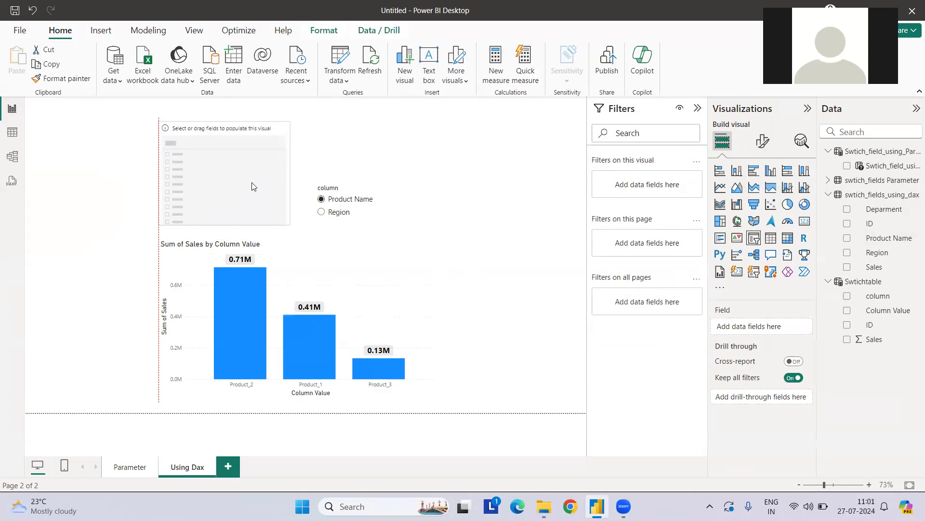
pyautogui.moveTo(218, 122); pyautogui.dragTo(221, 167)
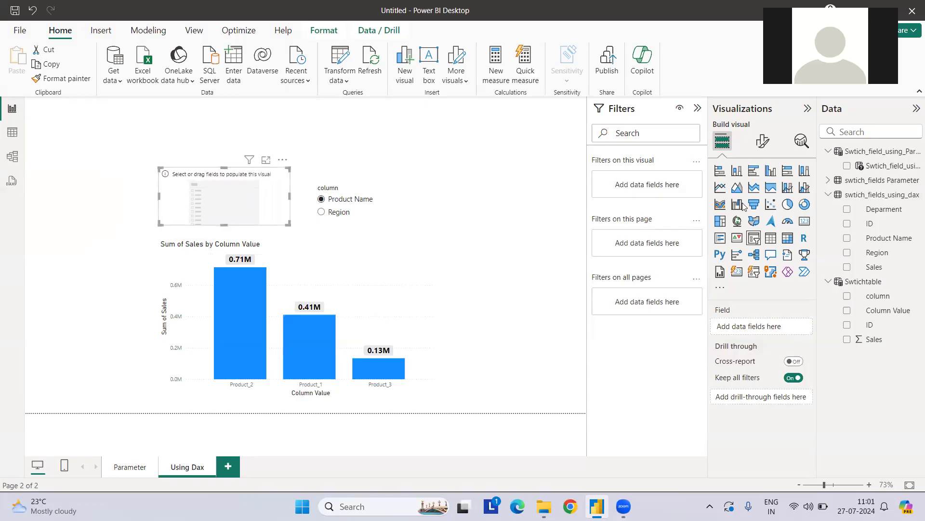
pyautogui.click(847, 208)
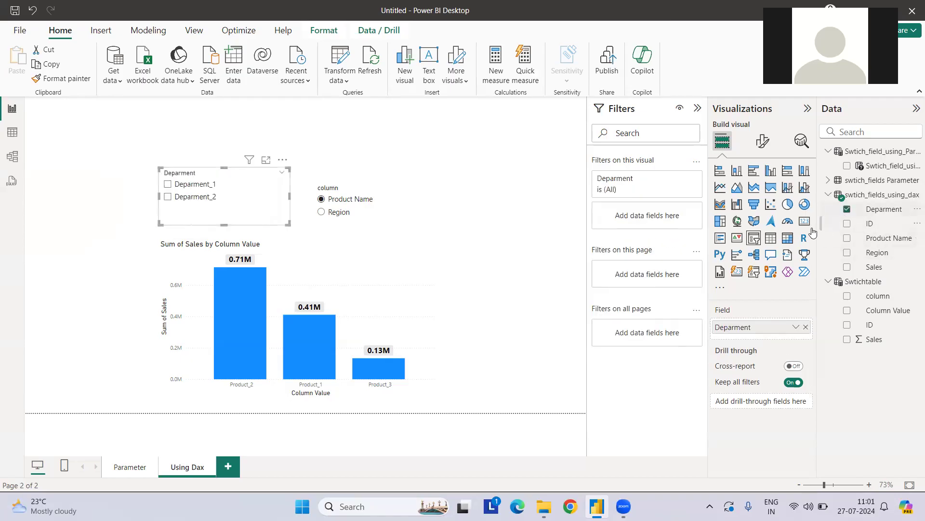
pyautogui.click(206, 186)
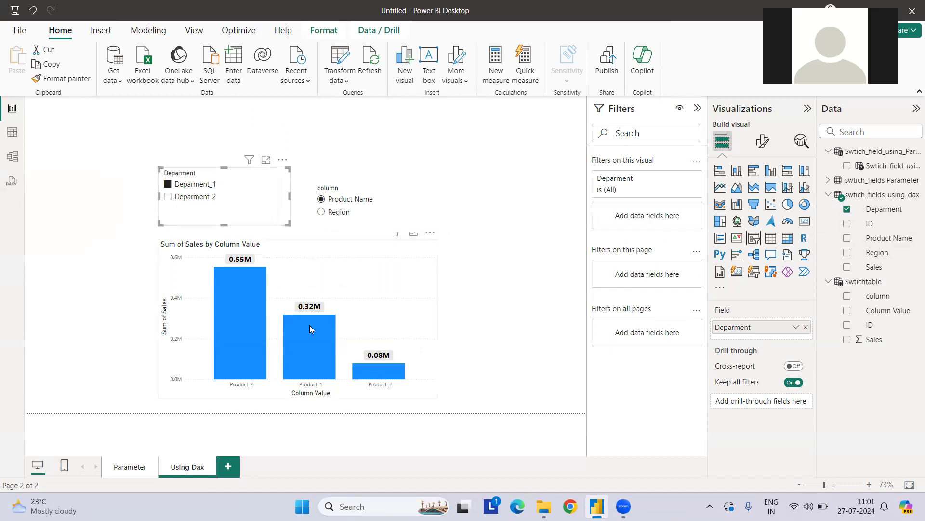
# Step: Compare with the Parameter page, then align the Deparment slicer with the column slicer
pyautogui.click(137, 467)
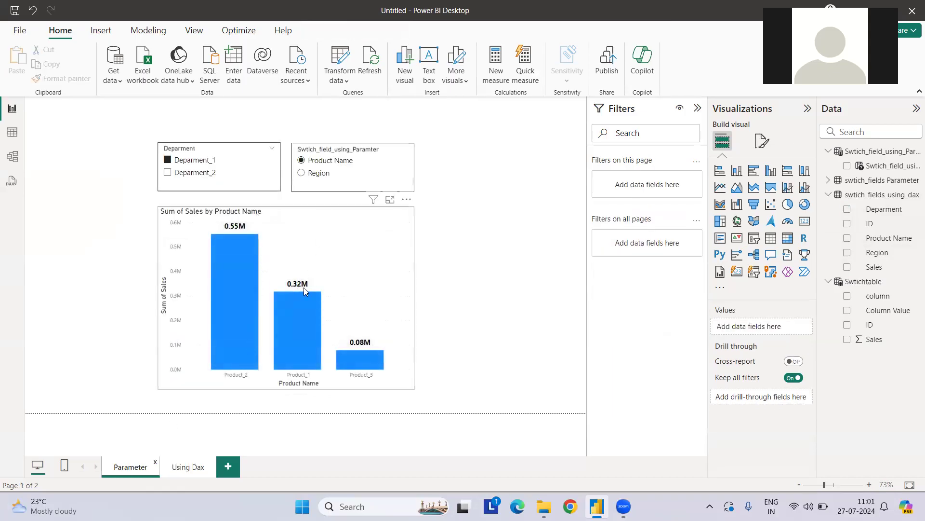
pyautogui.click(195, 466)
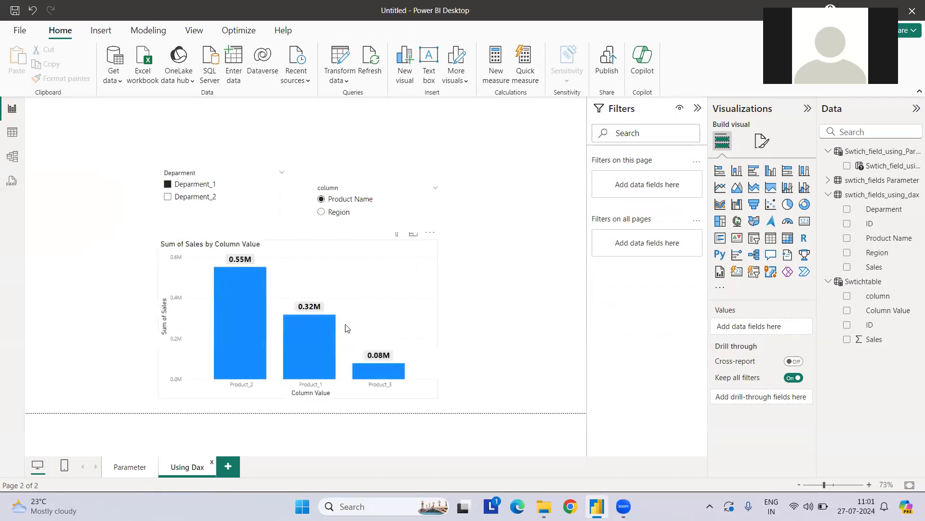
pyautogui.moveTo(242, 176); pyautogui.dragTo(225, 182)
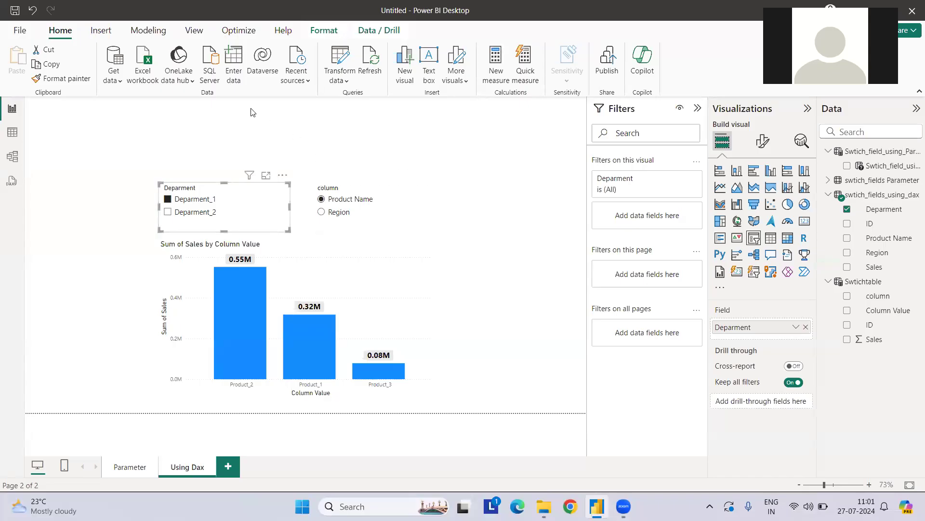
pyautogui.click(148, 29)
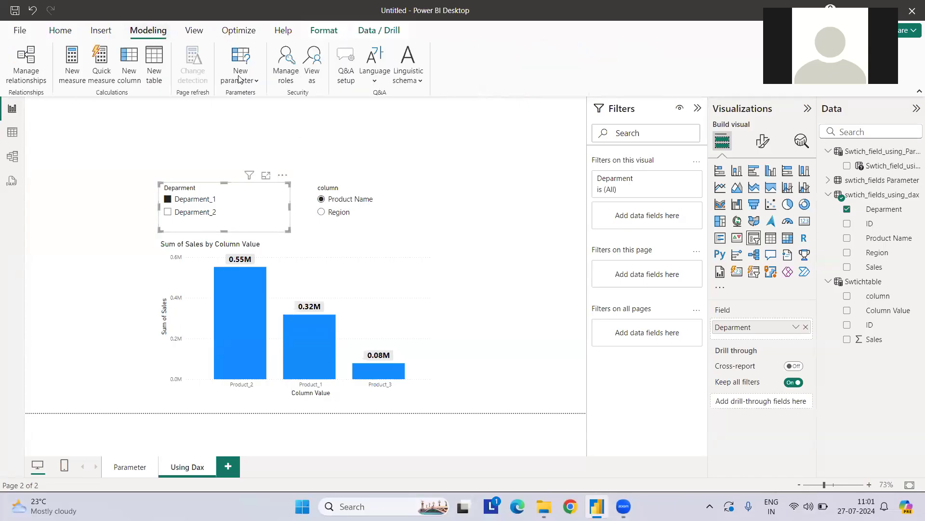
pyautogui.click(239, 79)
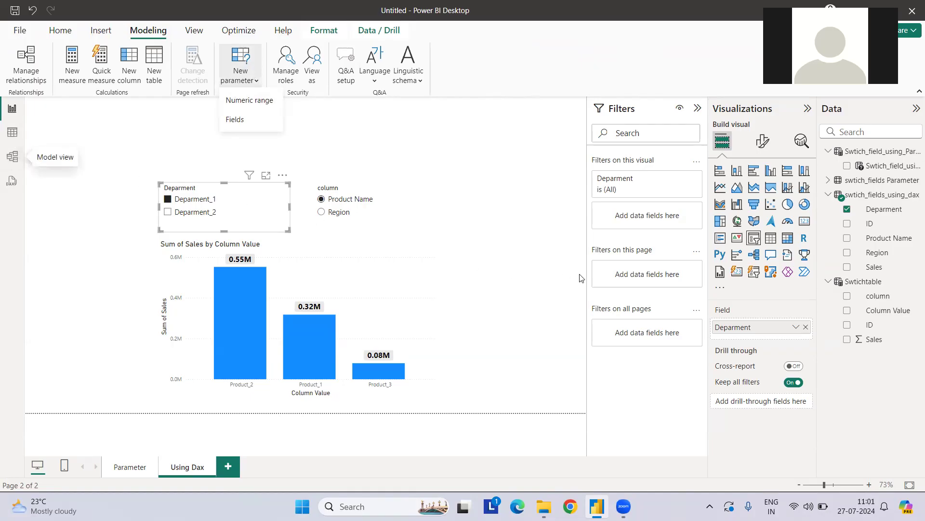
pyautogui.click(863, 283)
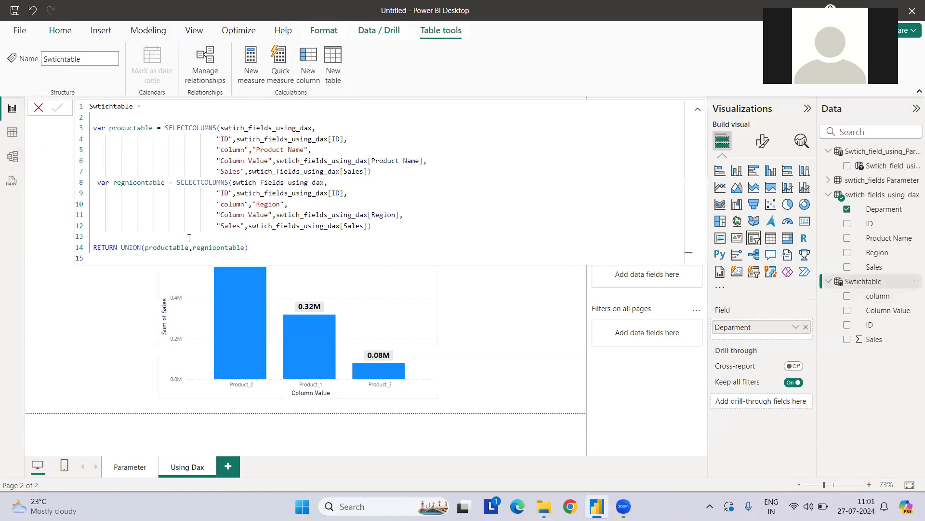
pyautogui.moveTo(284, 246); pyautogui.dragTo(80, 106)
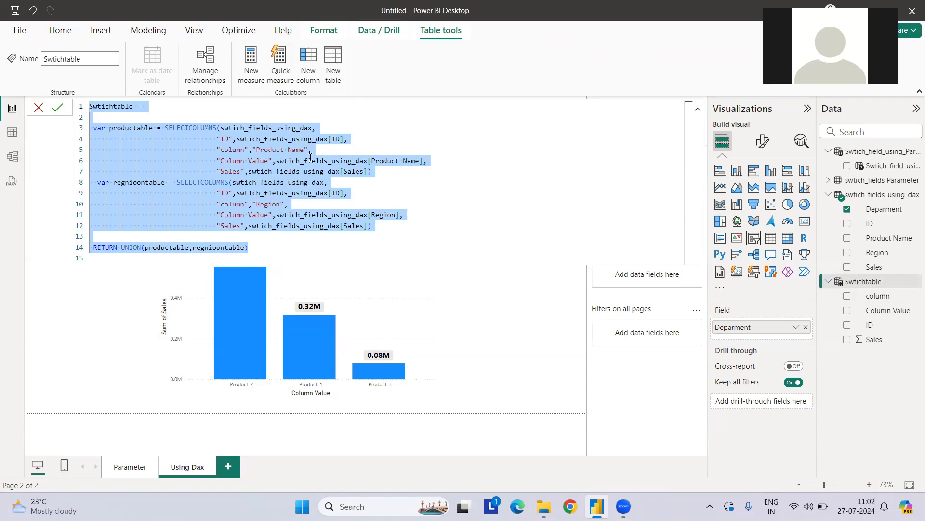
pyautogui.click(270, 249)
pyautogui.moveTo(270, 249); pyautogui.dragTo(65, 94)
pyautogui.click(222, 140)
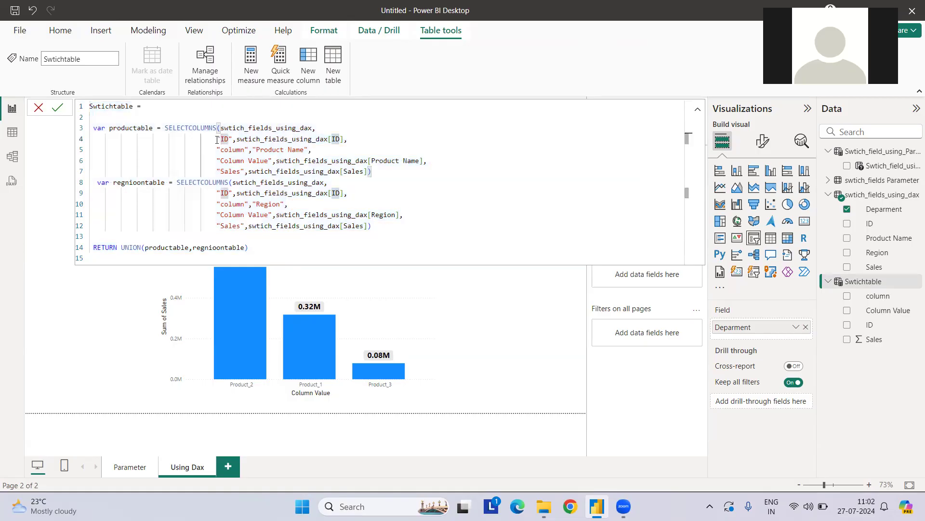
pyautogui.moveTo(217, 140); pyautogui.dragTo(362, 141)
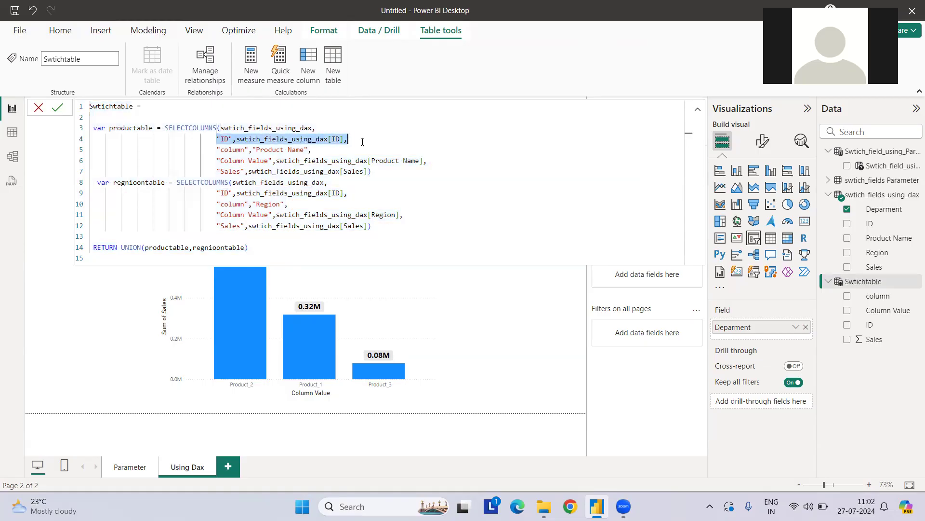
pyautogui.click(89, 290)
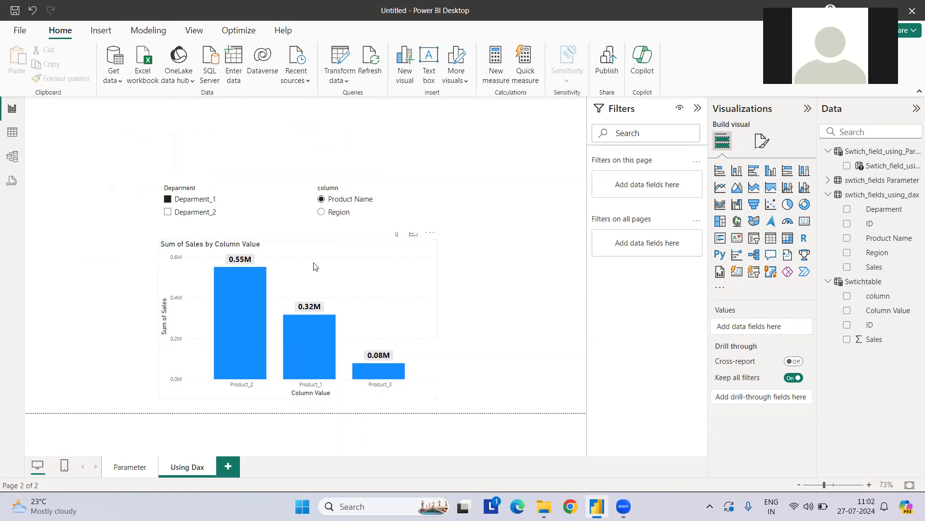
# Step: Filter to Deparment_2 and switch the column slicer to Region
pyautogui.click(207, 217)
pyautogui.click(383, 212)
pyautogui.click(340, 212)
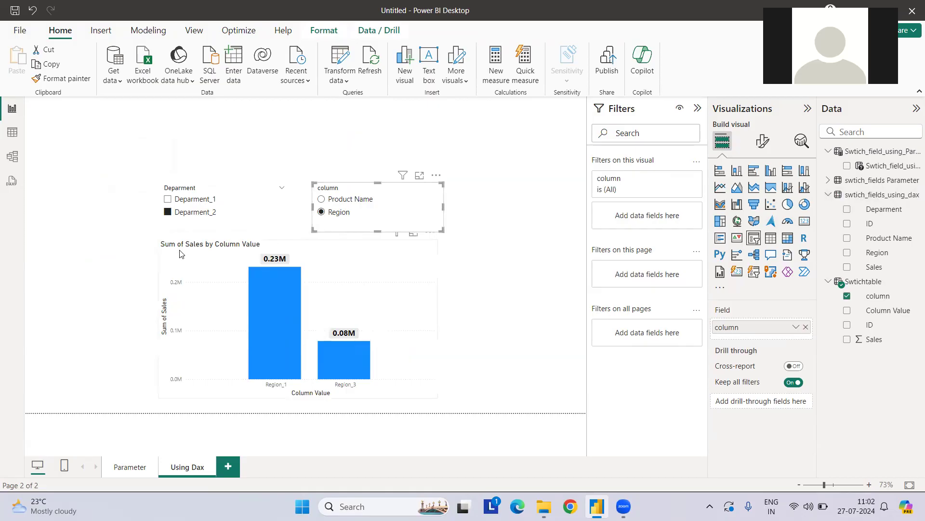
# Step: Check Swtichtable's rows and the Parameter page, then set the column slicer back to Product Name
pyautogui.click(12, 132)
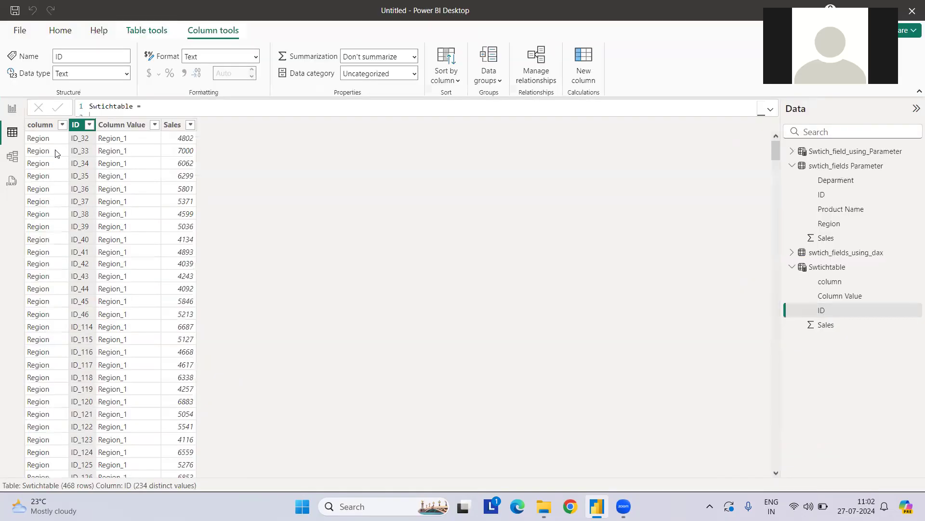
pyautogui.click(13, 108)
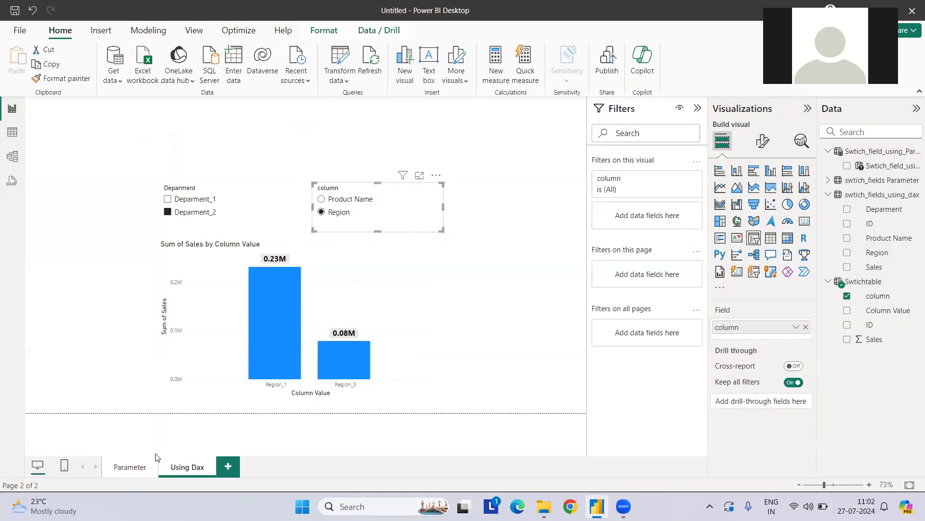
pyautogui.click(136, 473)
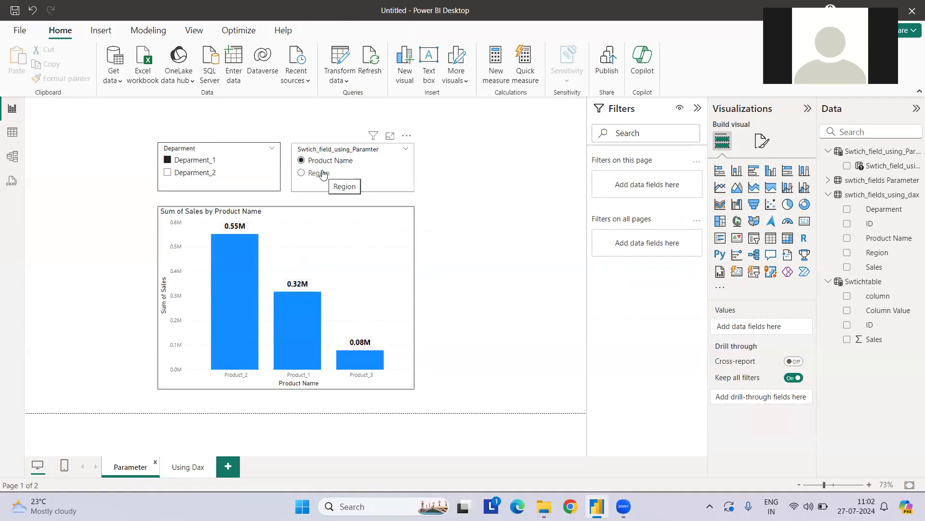
pyautogui.click(188, 467)
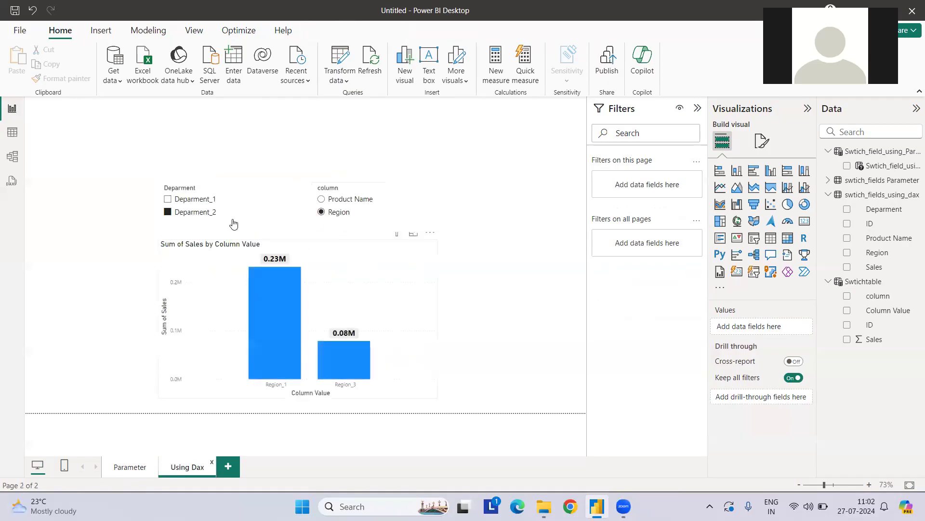
pyautogui.click(356, 205)
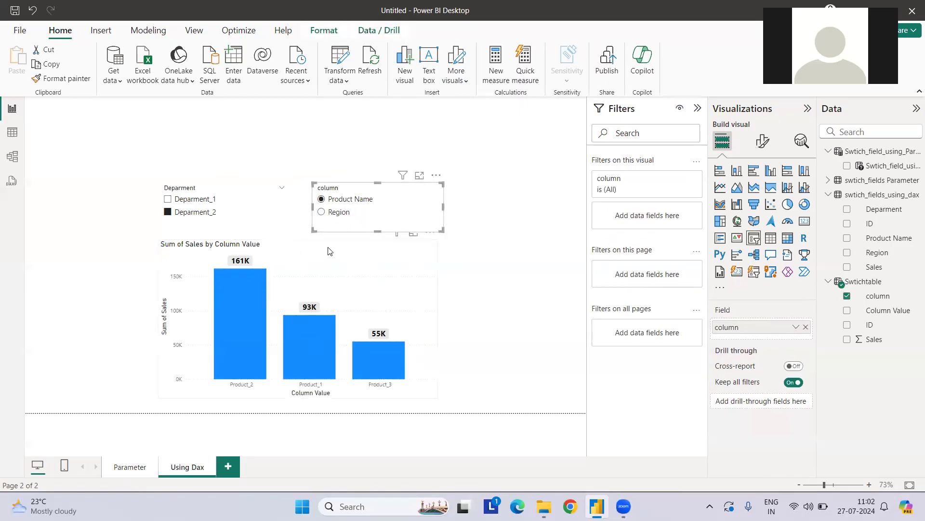